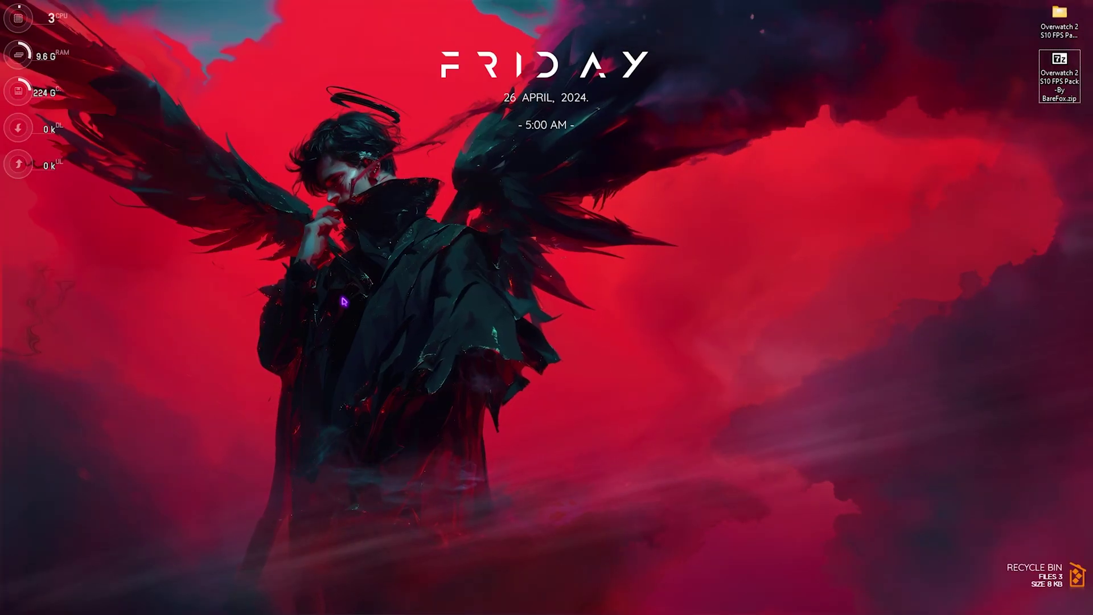
Open the Windows Settings and check the Game Bar controller option in the Gaming section
key(super)
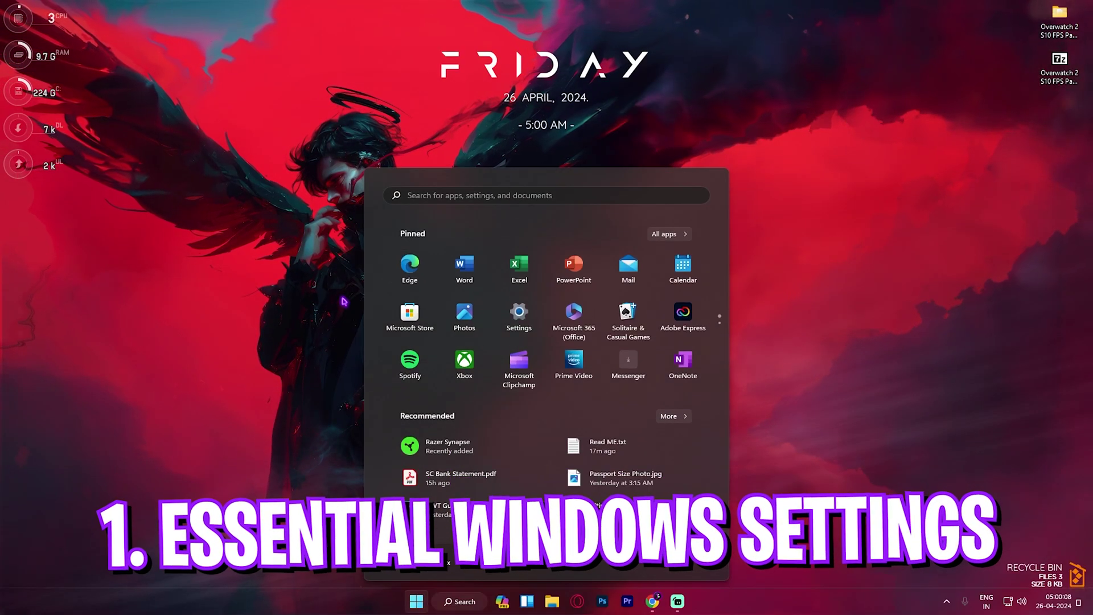
text(settings)
key(Return)
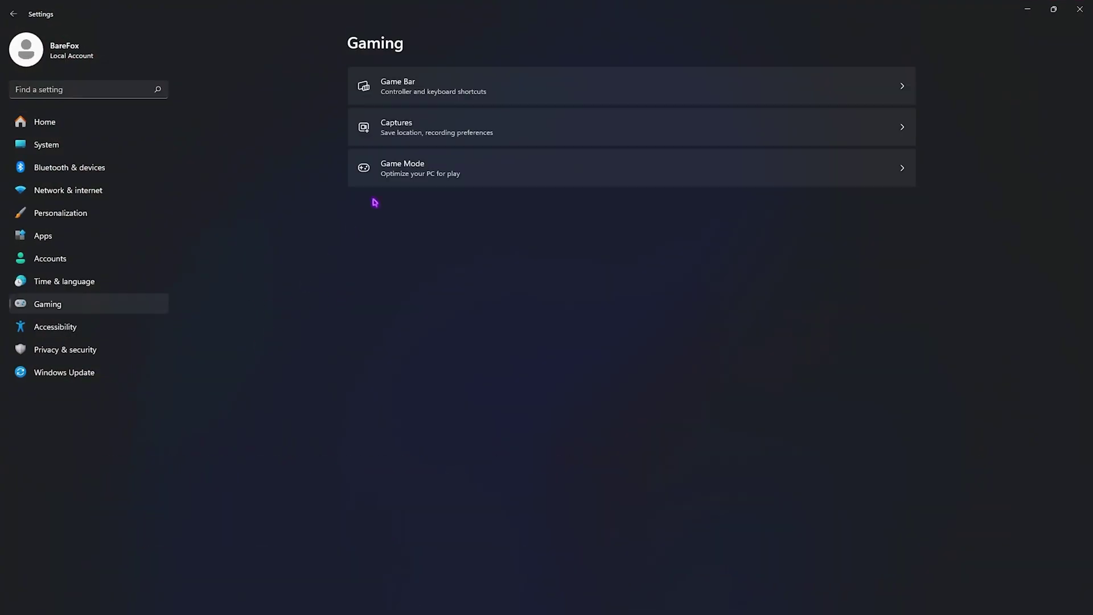
click(449, 89)
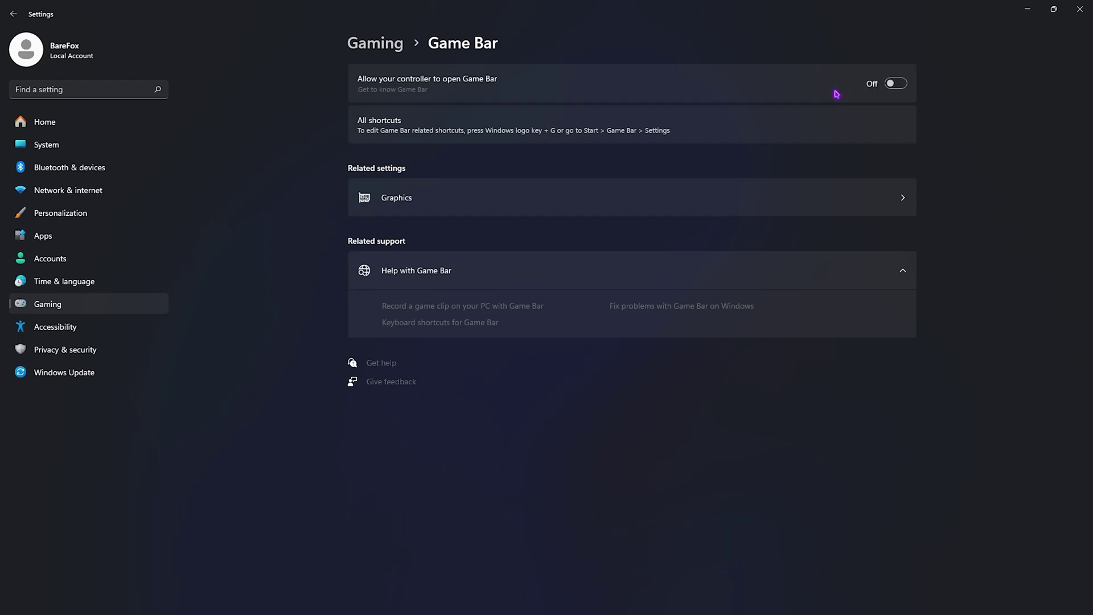
click(398, 46)
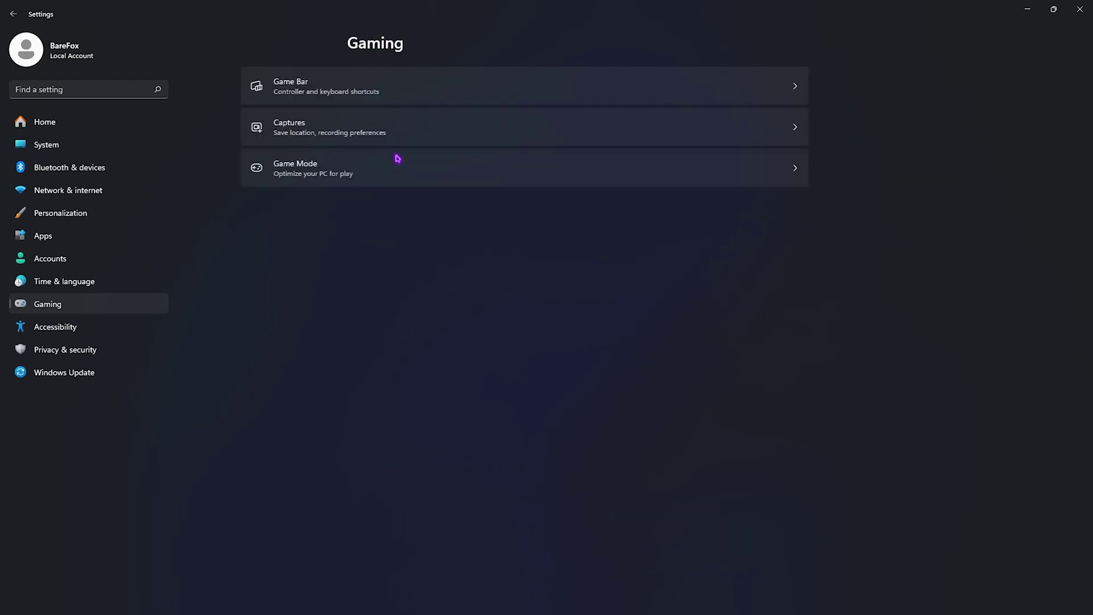
Check Game Mode, hardware-accelerated GPU scheduling and optimizations for windowed games in the gaming and default graphics settings
click(471, 177)
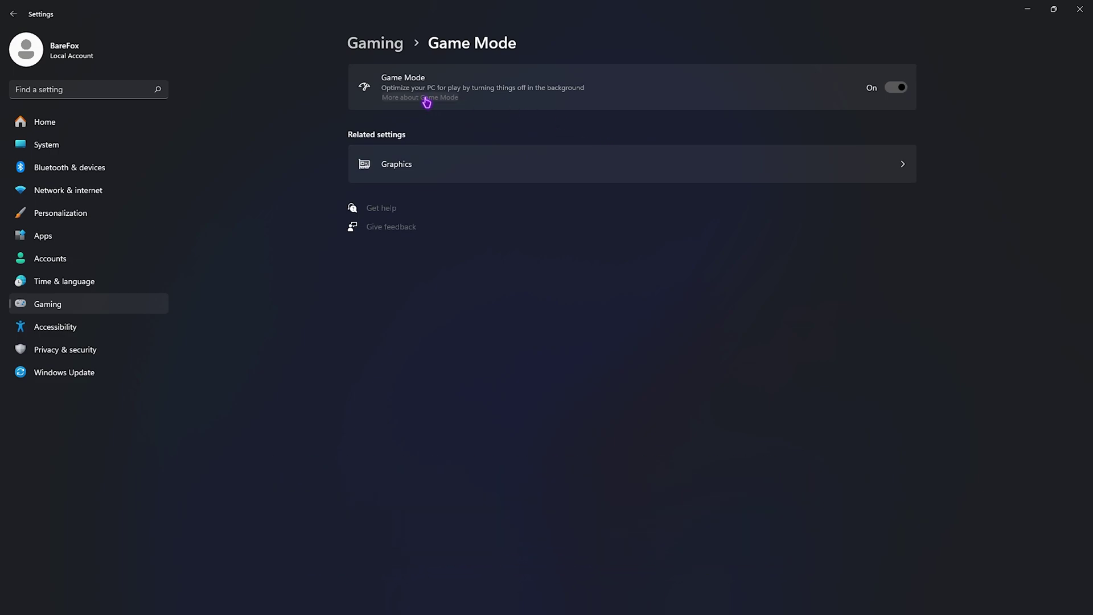
click(424, 158)
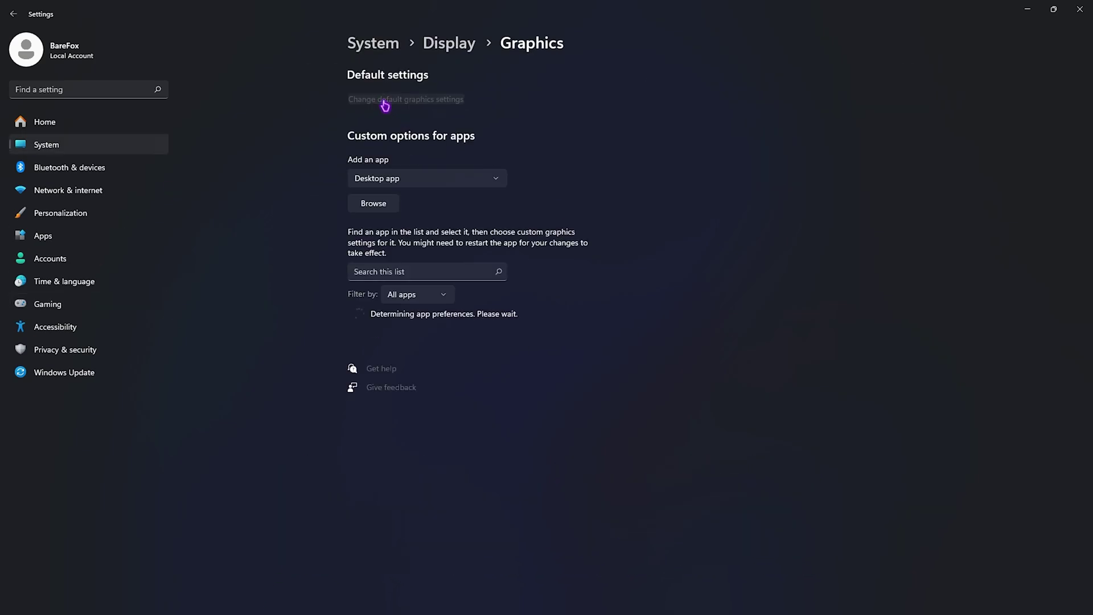
click(386, 102)
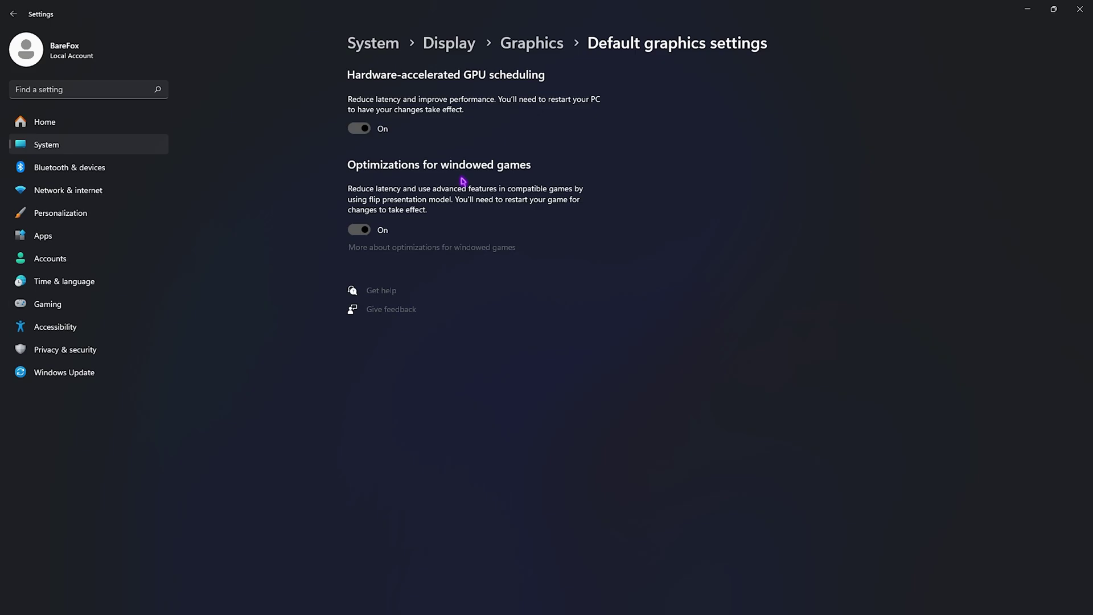
Add Overwatch.exe from the Overwatch folder as a desktop app to the custom graphics options
click(540, 52)
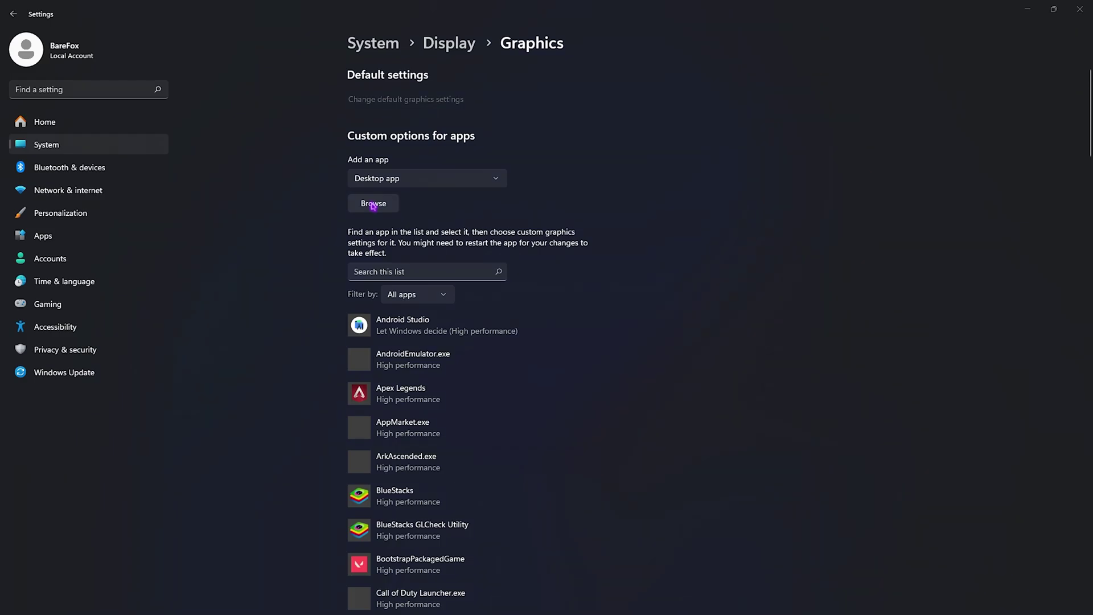
click(373, 203)
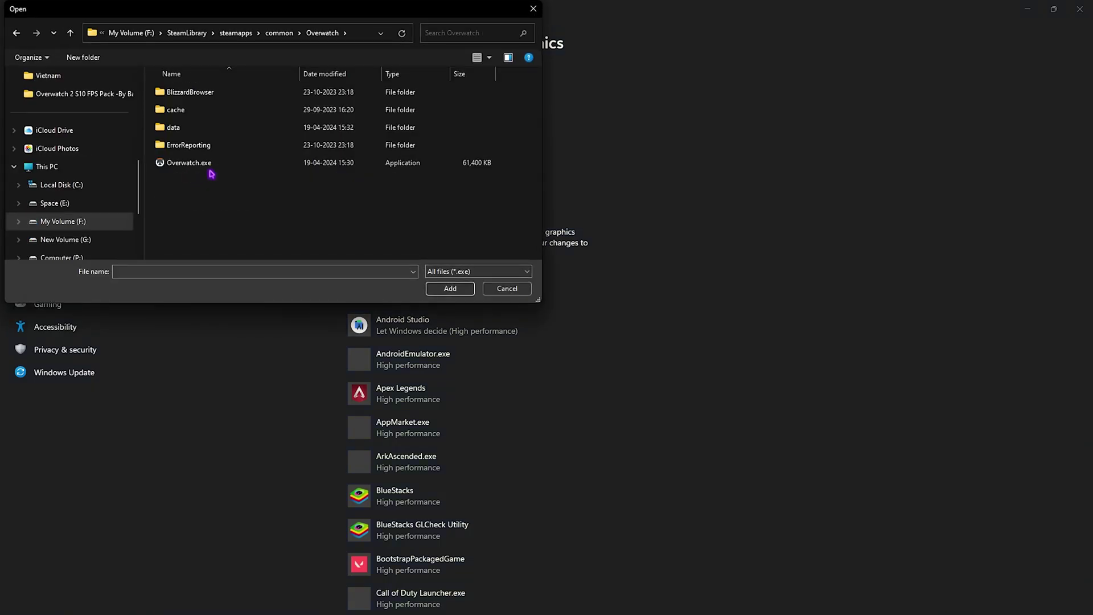
click(194, 163)
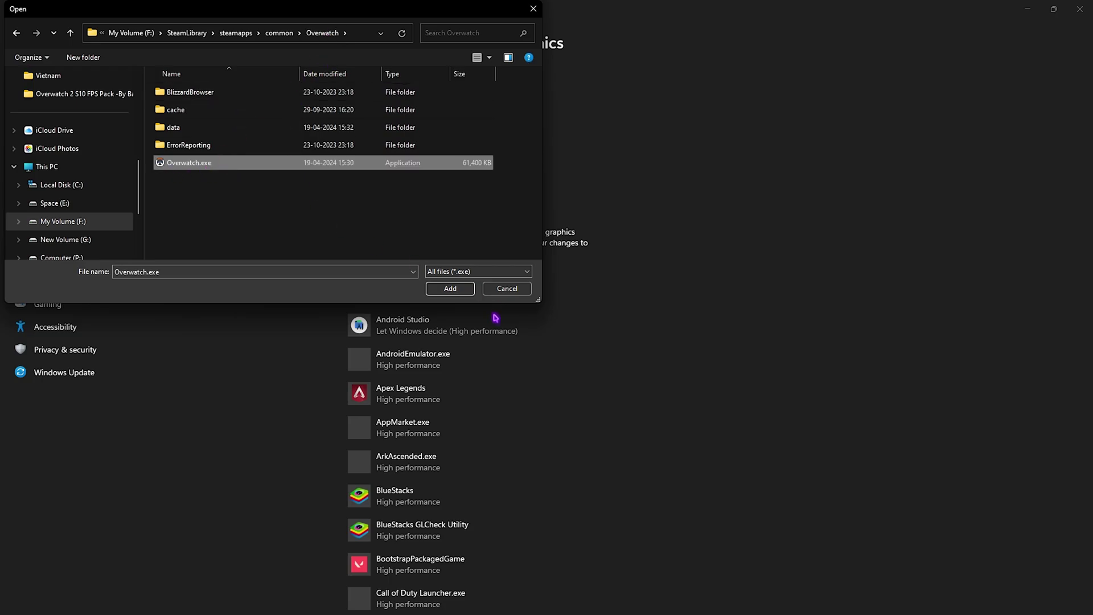
click(449, 288)
Save the graphics preference of Overwatch Application as High performance
scroll(415, 344, down, 6)
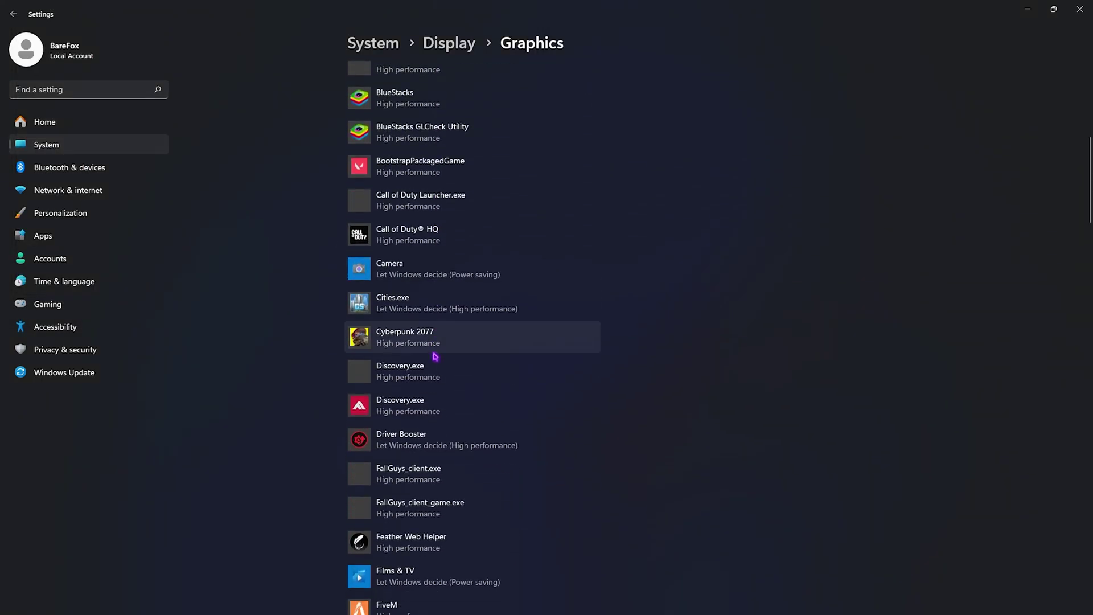
scroll(435, 357, down, 15)
click(416, 319)
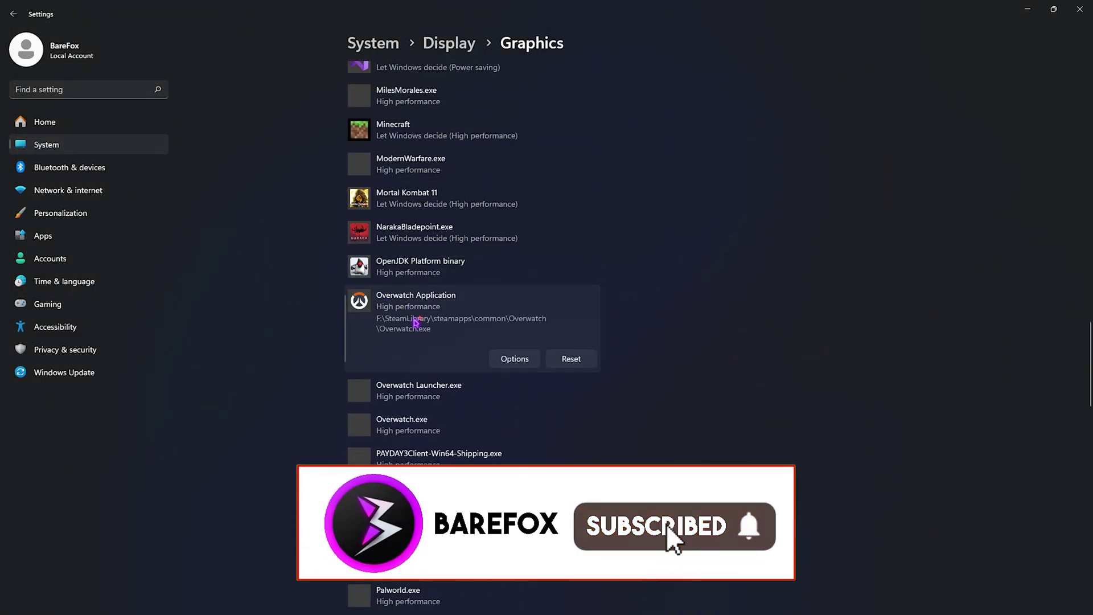
click(514, 359)
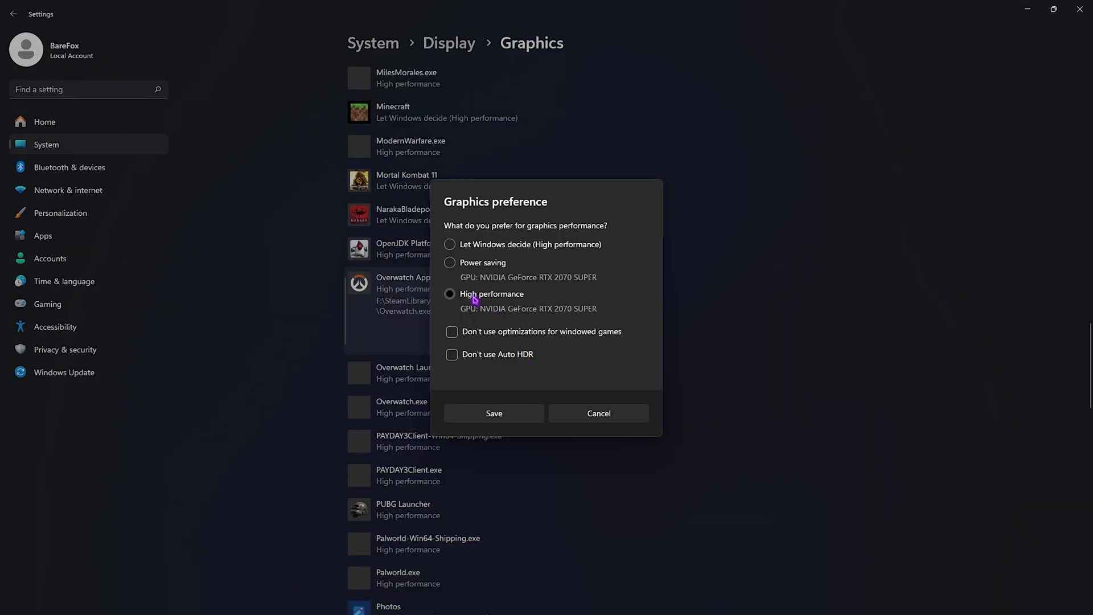
click(495, 415)
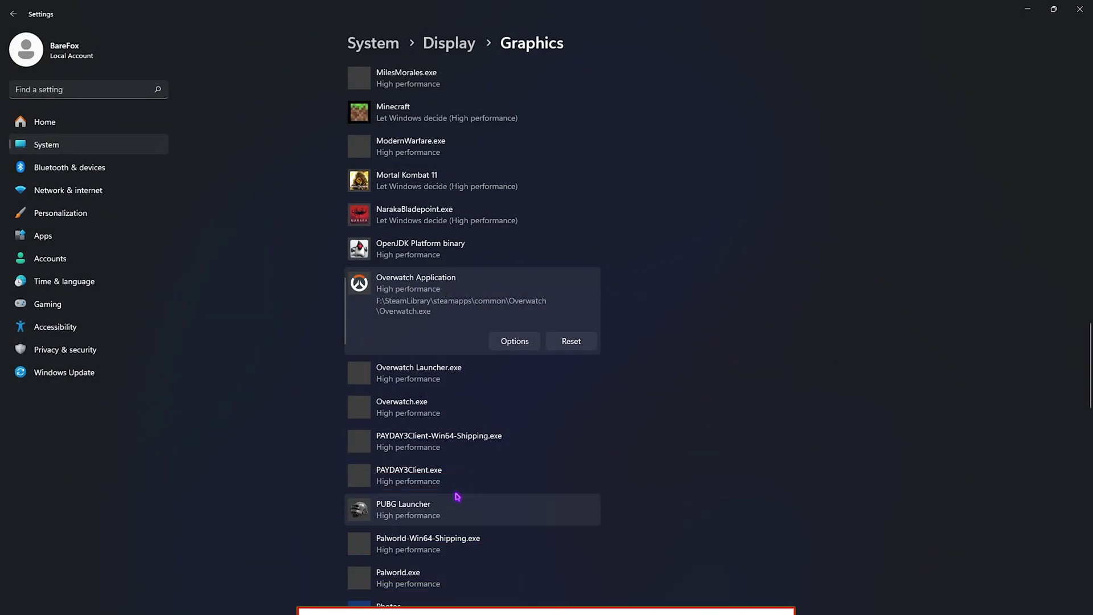
Turn on getting the latest updates as soon as they're available in Windows Update
click(51, 368)
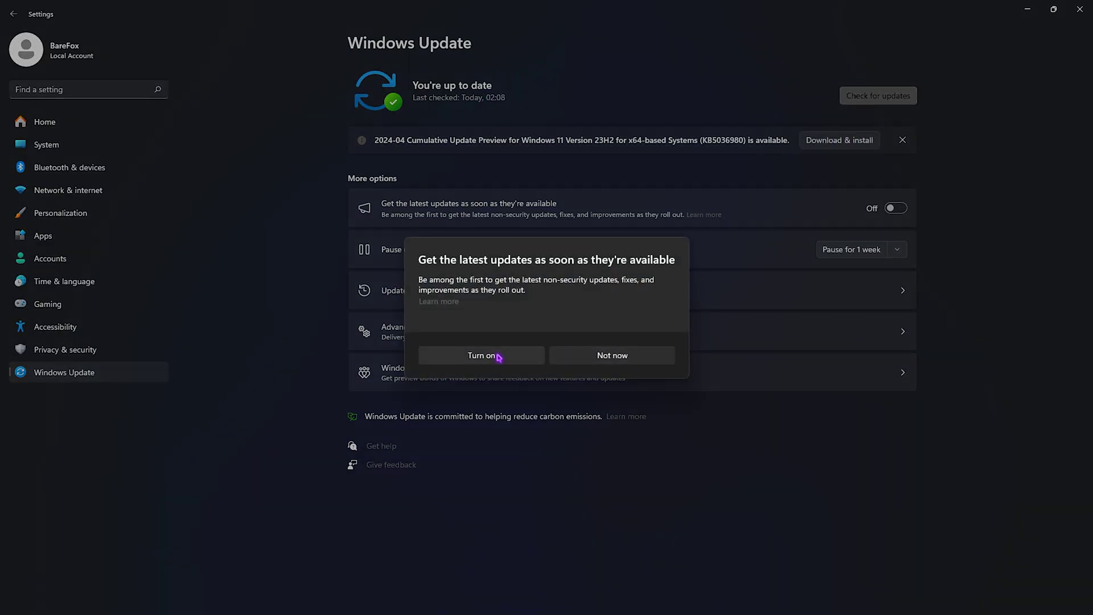
click(481, 355)
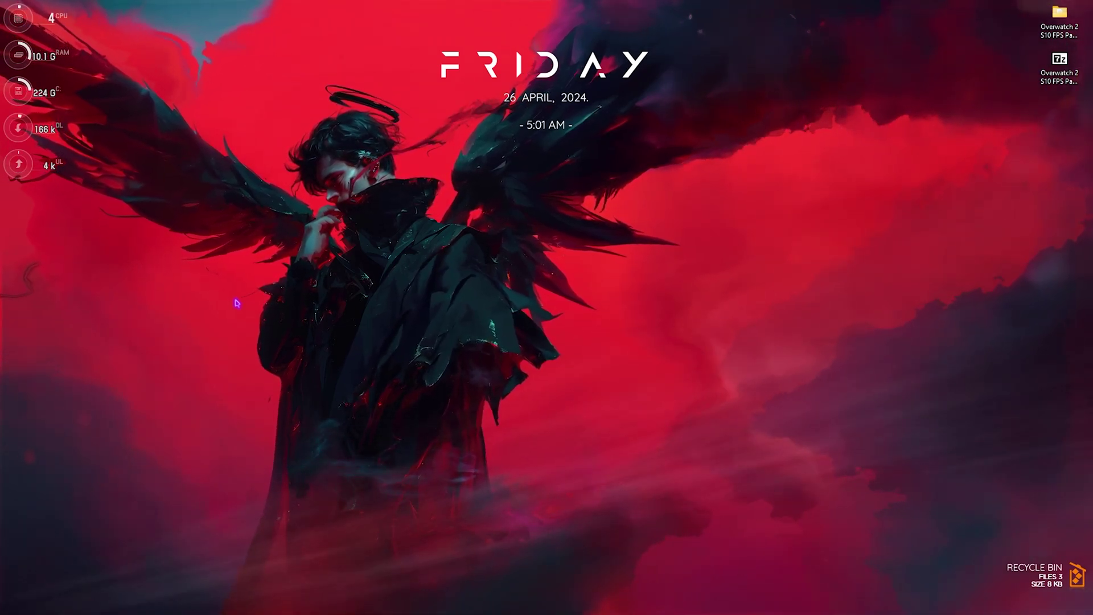
Open the Windows appearance and performance options and adjust the visual effects for best performance
key(super)
text(adj)
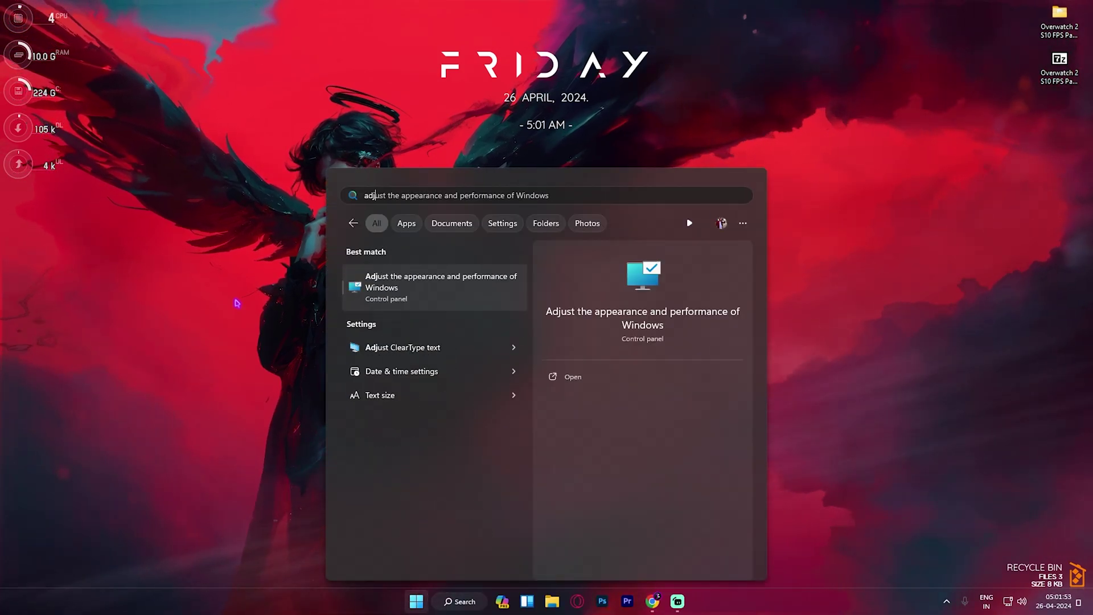
key(Return)
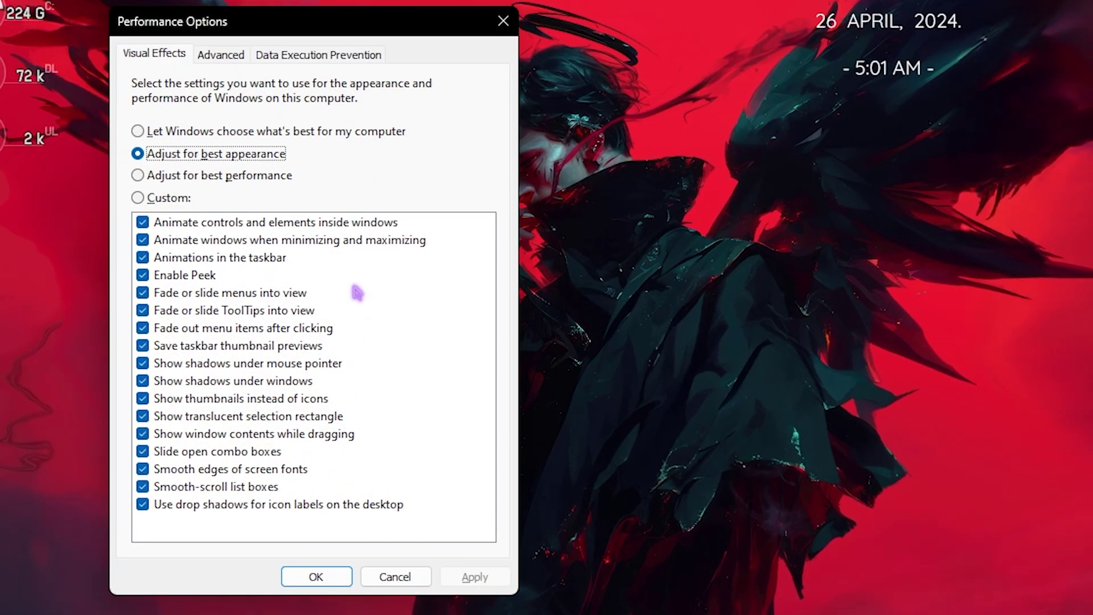
click(162, 178)
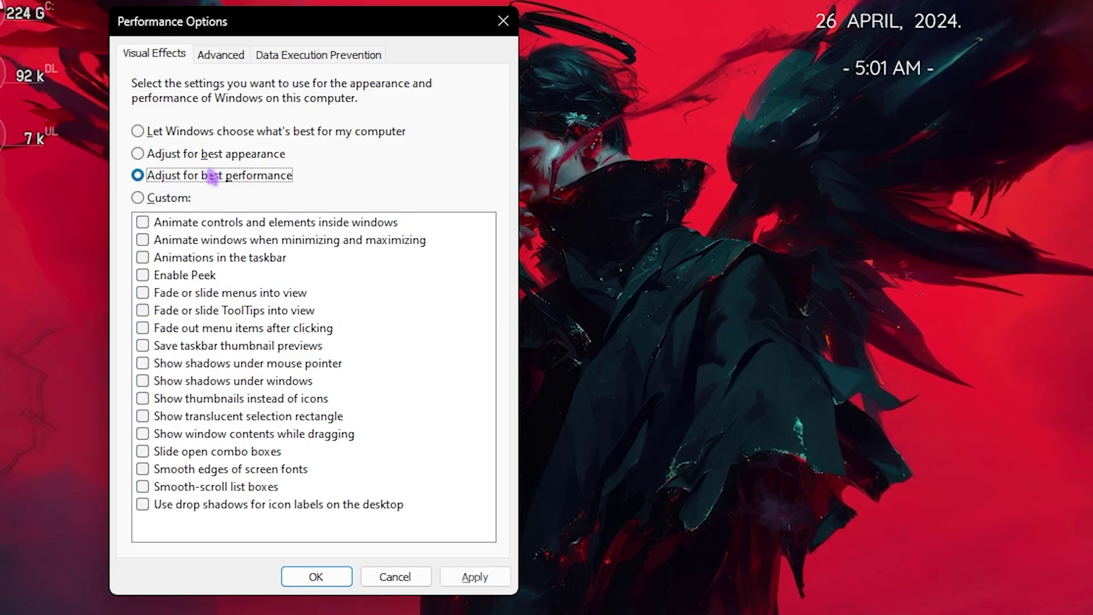
Enable the visual effects Save taskbar thumbnail previews, Show thumbnails instead of icons and Smooth edges of screen fonts
click(195, 350)
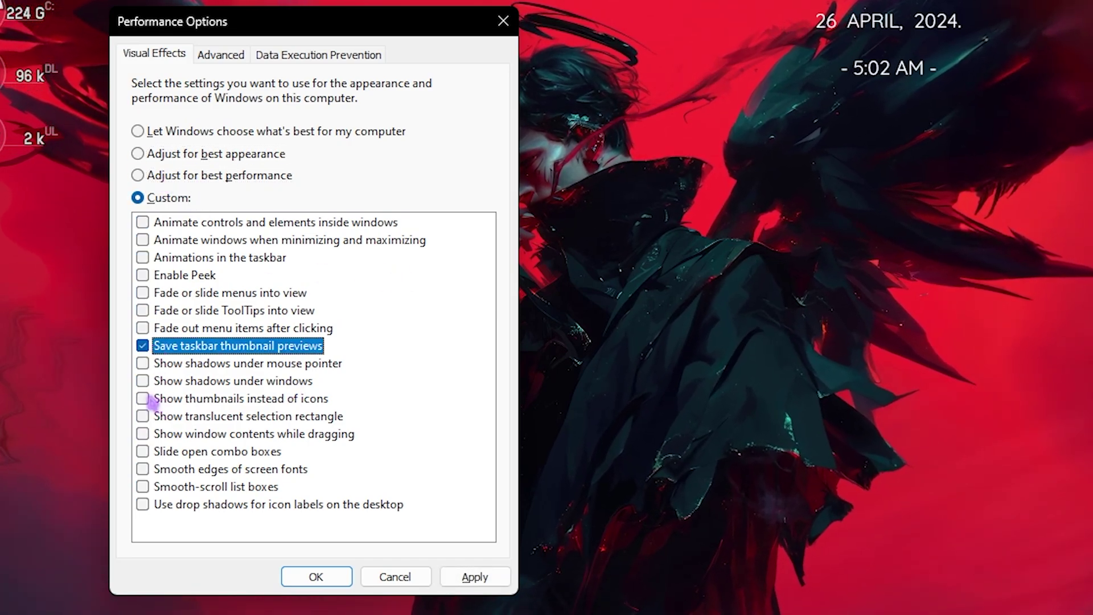
click(152, 400)
click(205, 470)
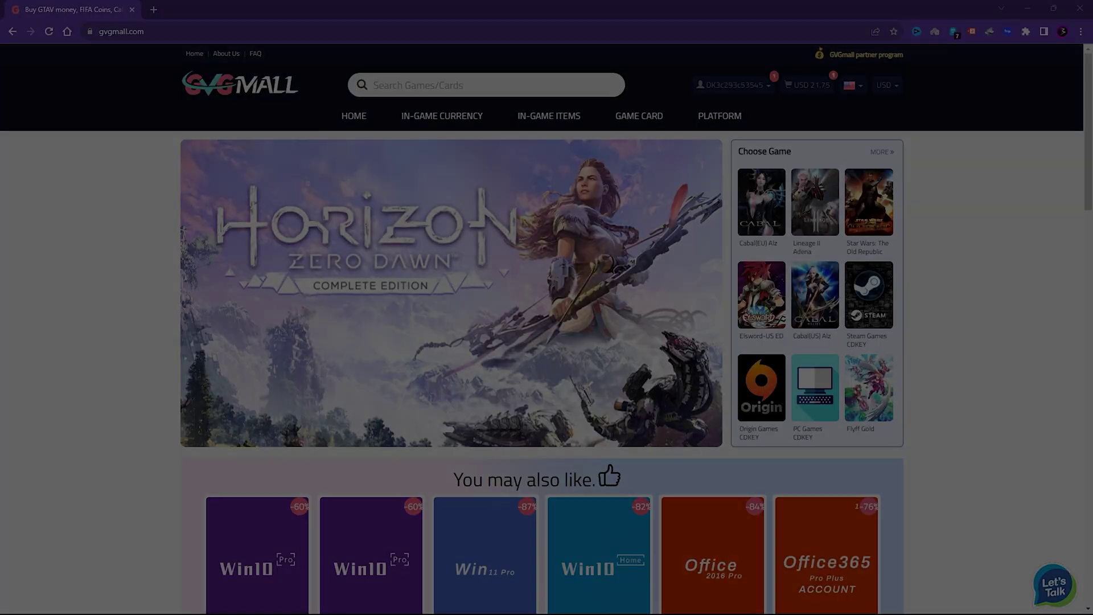
Switch to the GVGMall website in the browser and look through the homepage's software and game currency offers
scroll(93, 338, down, 4)
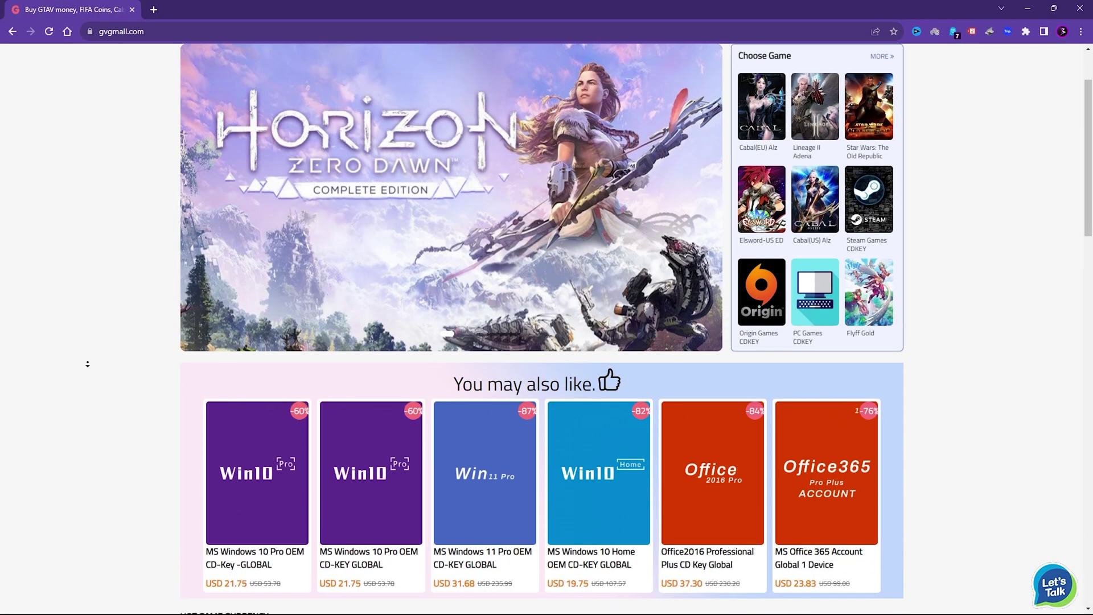
scroll(87, 364, down, 5)
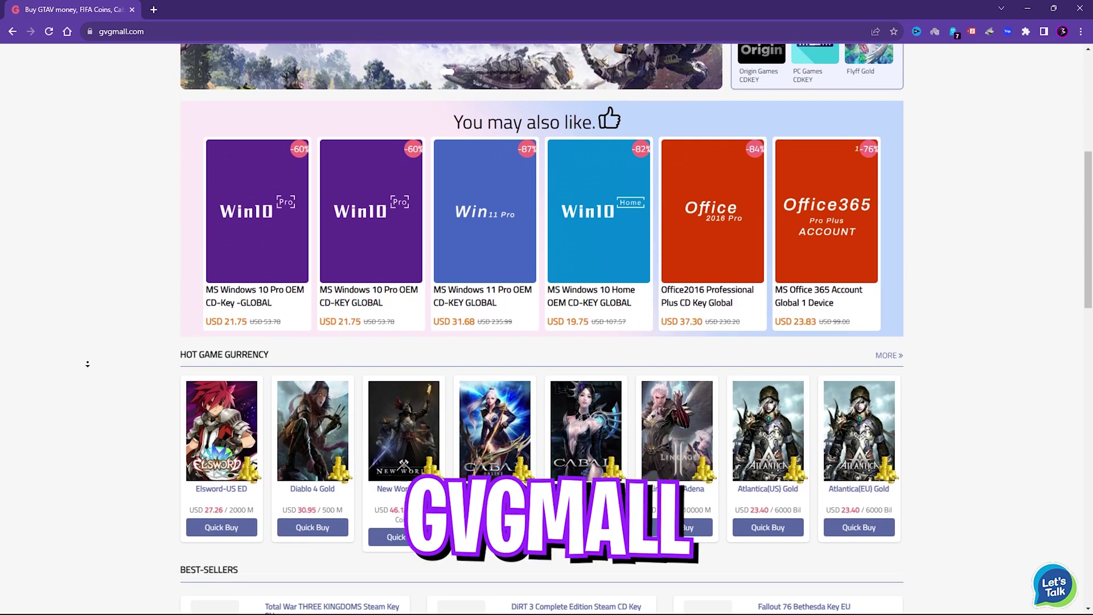
scroll(87, 364, down, 3)
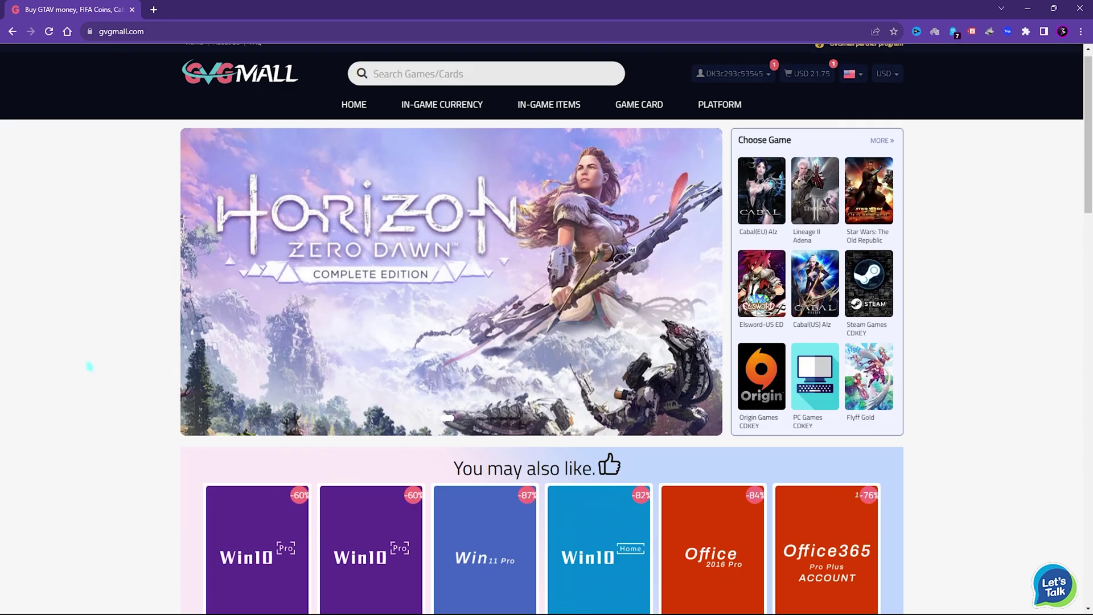
scroll(90, 330, up, 1)
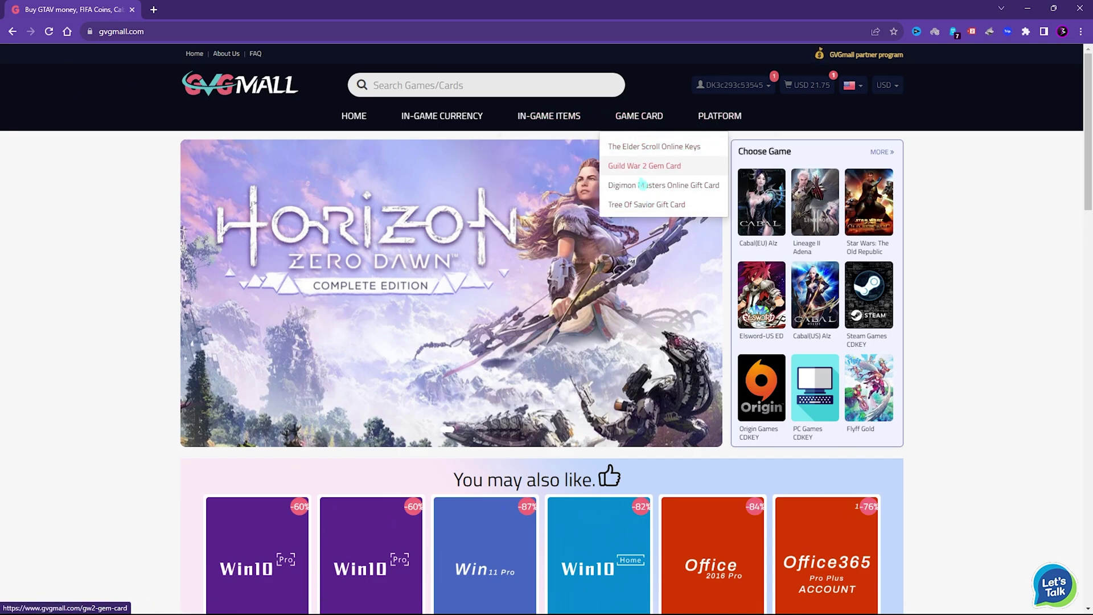
Browse the GVGMall in-game item and in-game currency categories and the recommended Windows and Office keys
mouse_move(549, 120)
mouse_move(442, 116)
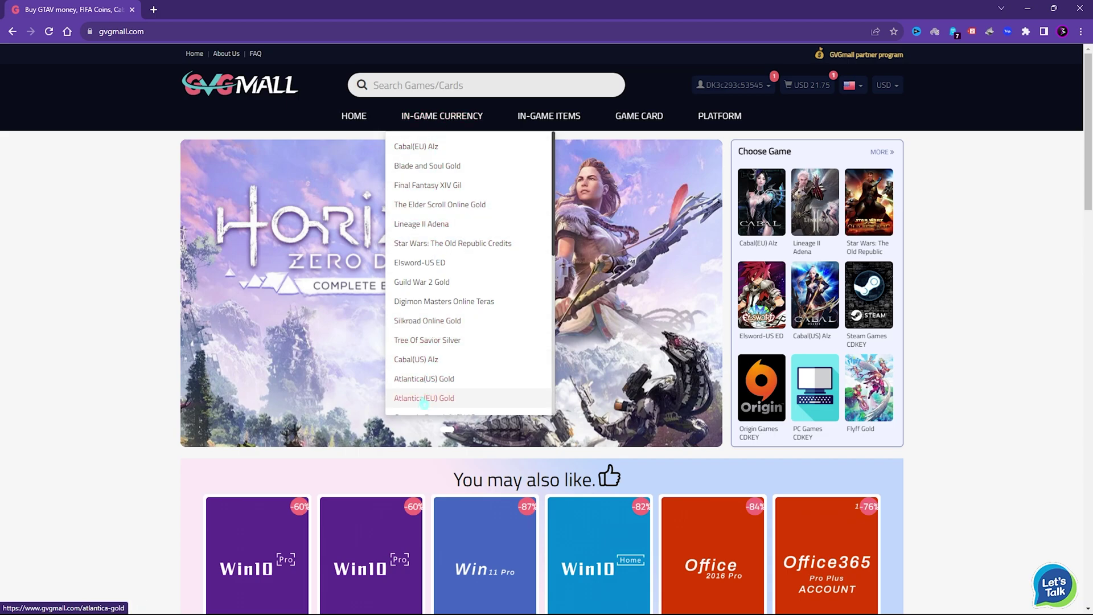
scroll(452, 246, down, 5)
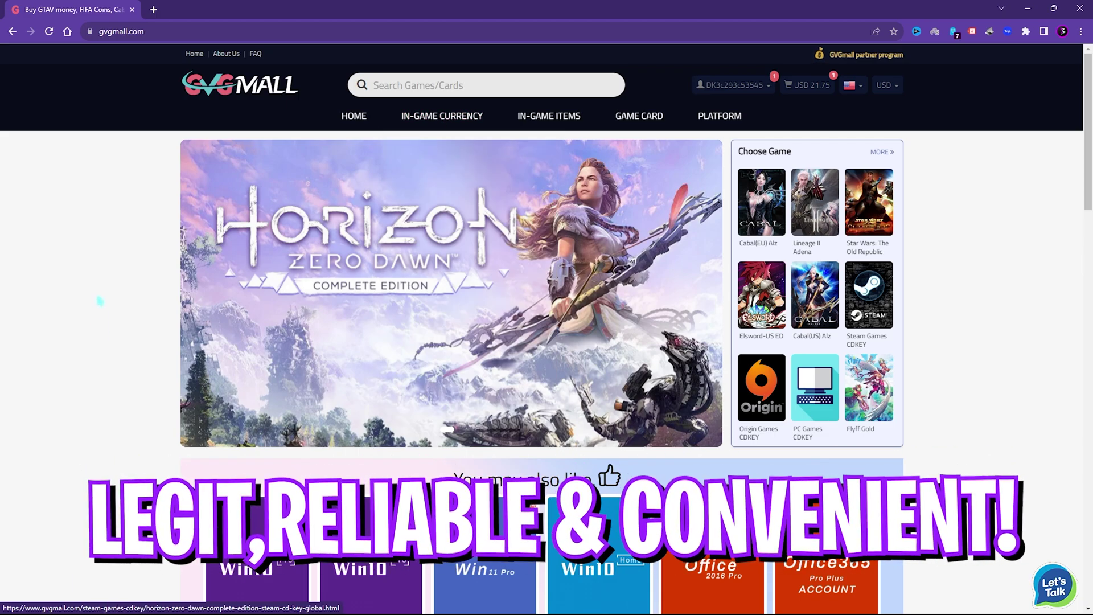
scroll(275, 405, down, 4)
scroll(275, 404, up, 4)
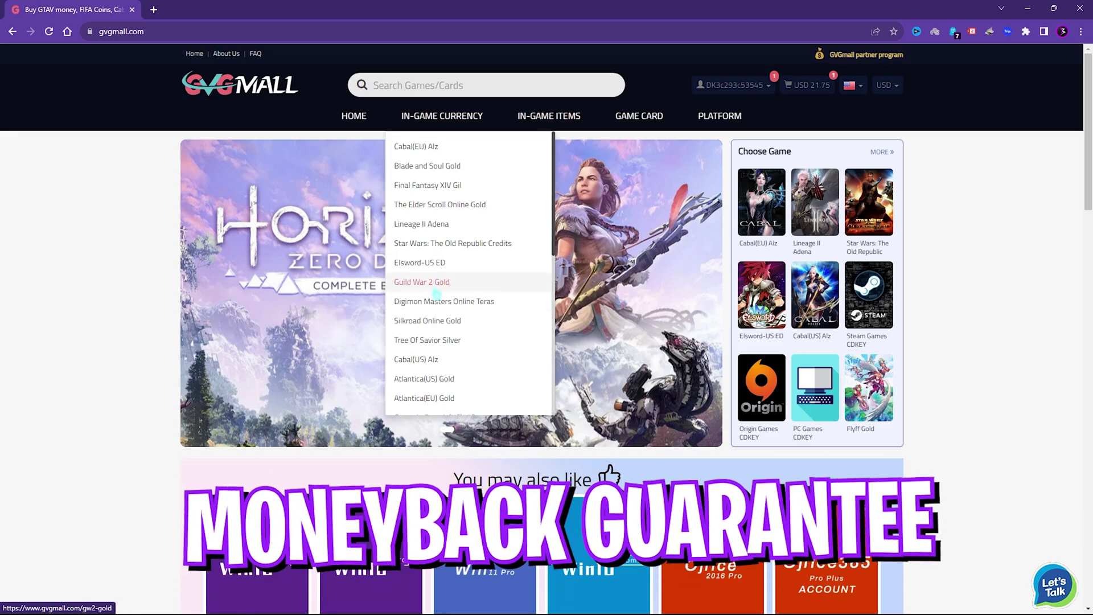
scroll(447, 307, down, 3)
scroll(447, 307, down, 3)
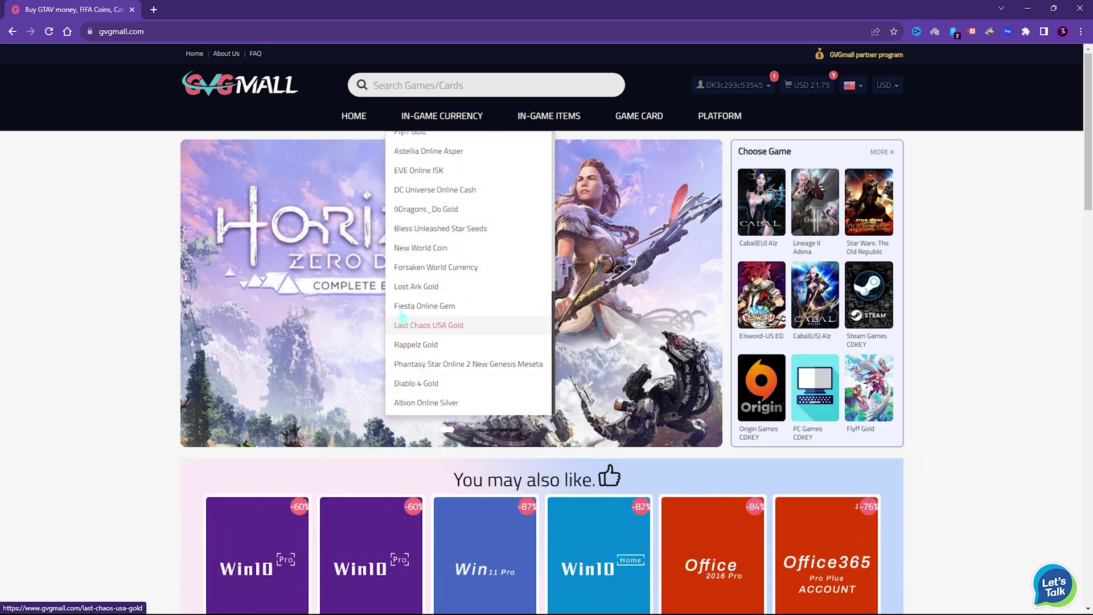
scroll(275, 404, down, 4)
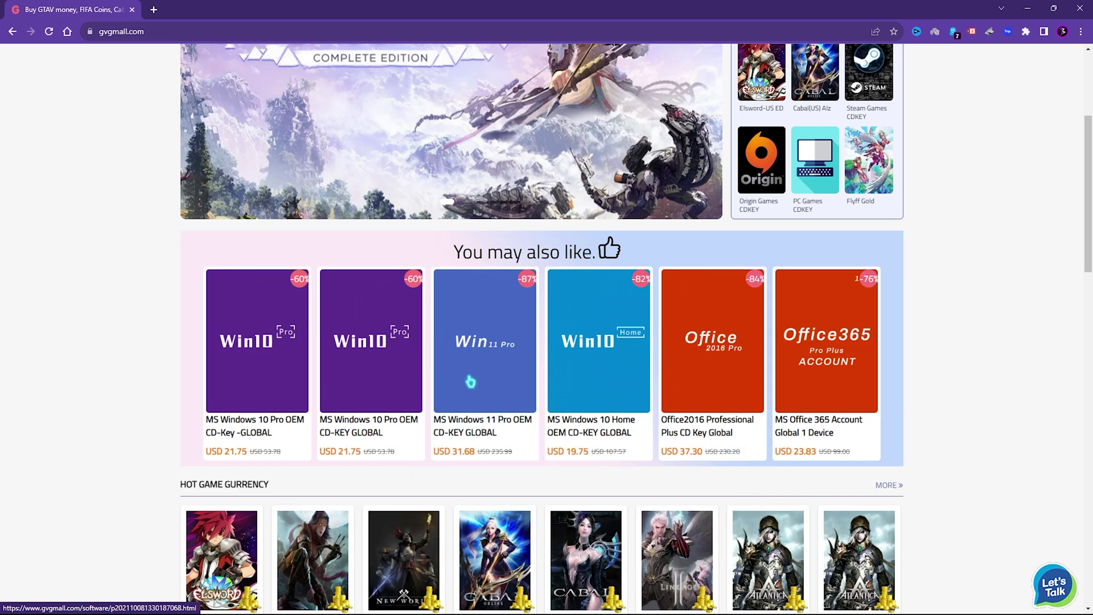
scroll(489, 449, up, 1)
scroll(213, 459, down, 1)
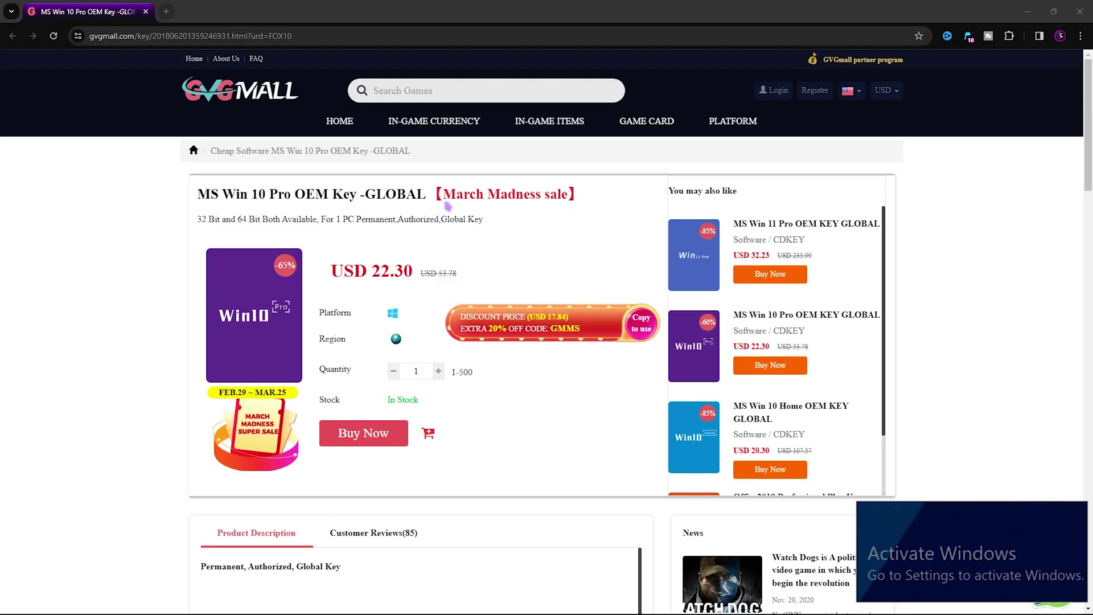
Highlight the March Madness sale label and the price on the MS Win 10 Pro OEM Key product page
drag(445, 195, 569, 194)
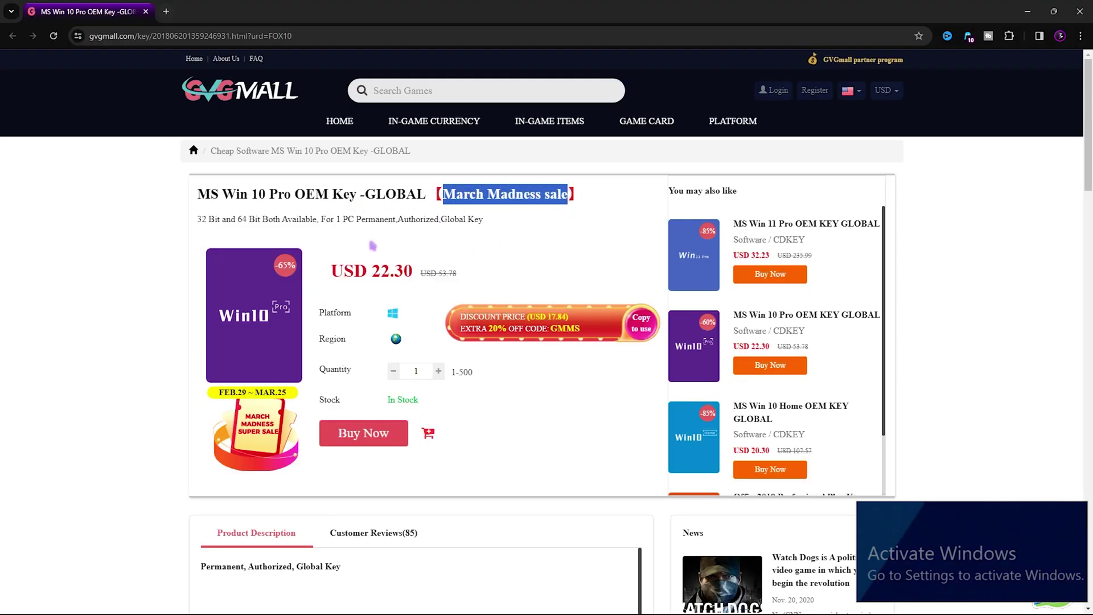
drag(372, 271, 412, 271)
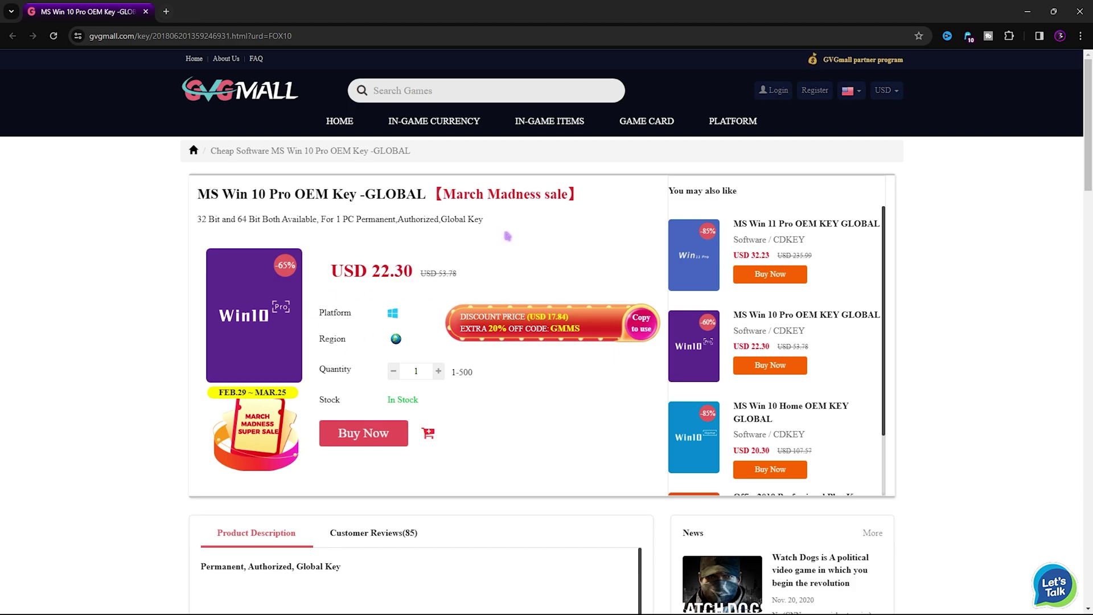
drag(444, 196, 569, 194)
click(568, 194)
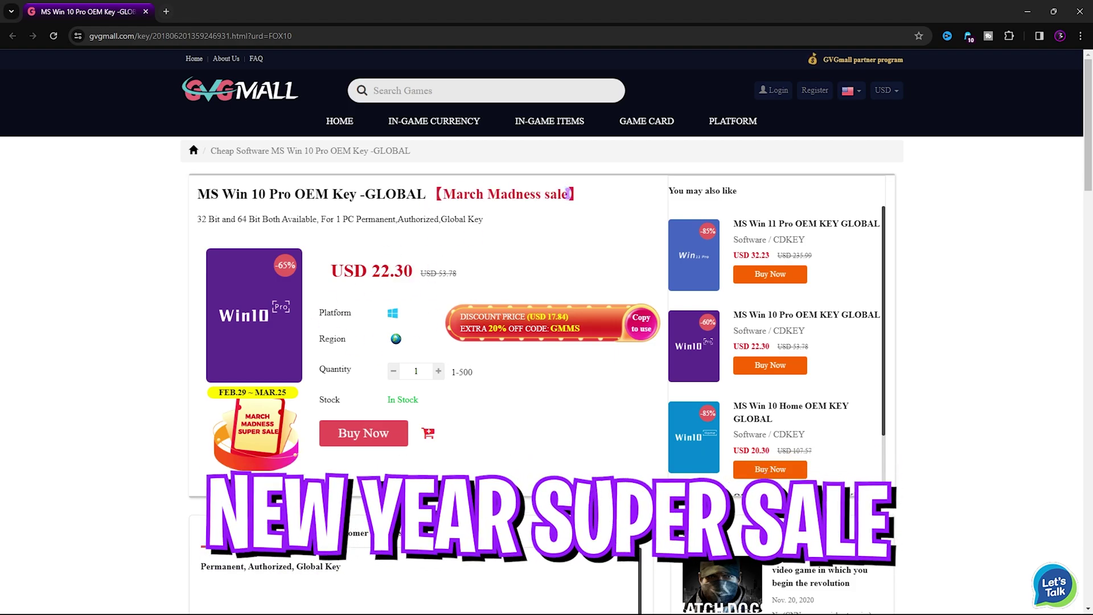
drag(198, 195, 560, 194)
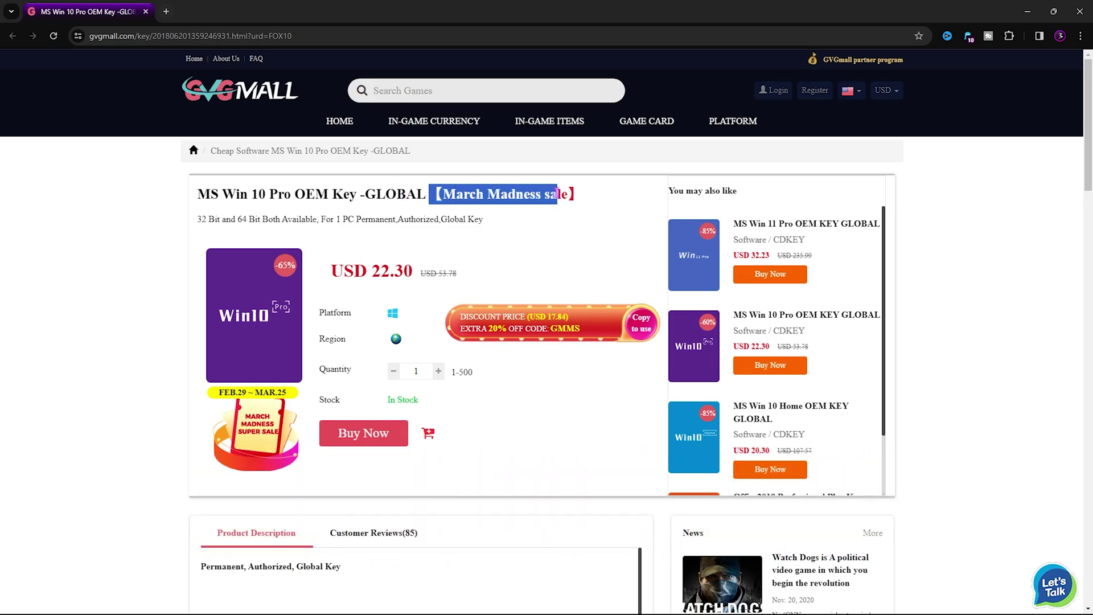
Apply the promotion code FOX25 to the order for the MS Windows 10 Pro OEM CD-KEY GLOBAL
click(440, 243)
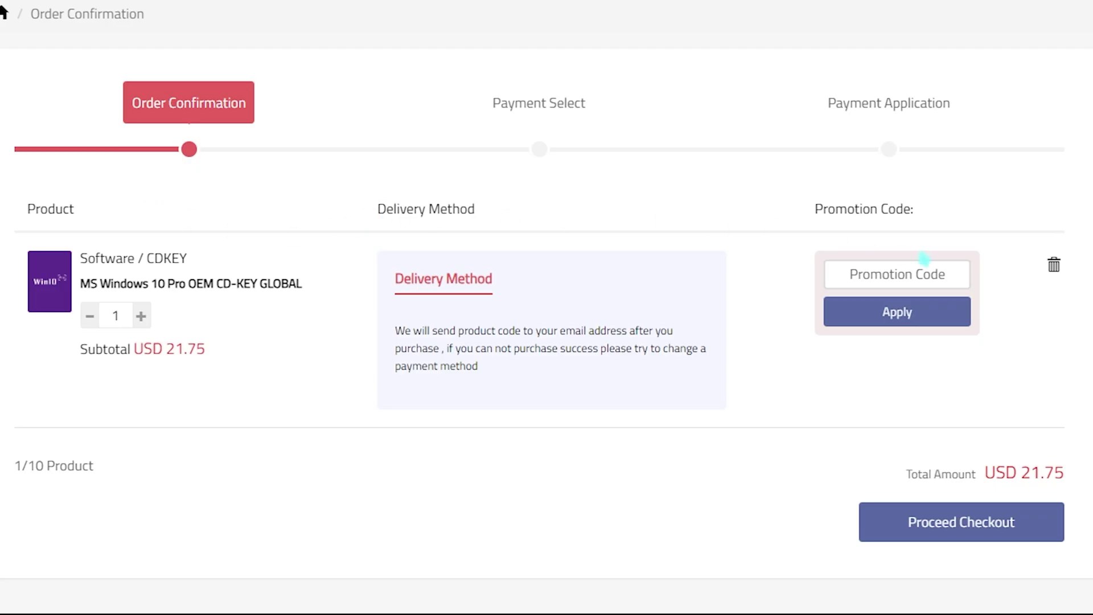
click(902, 274)
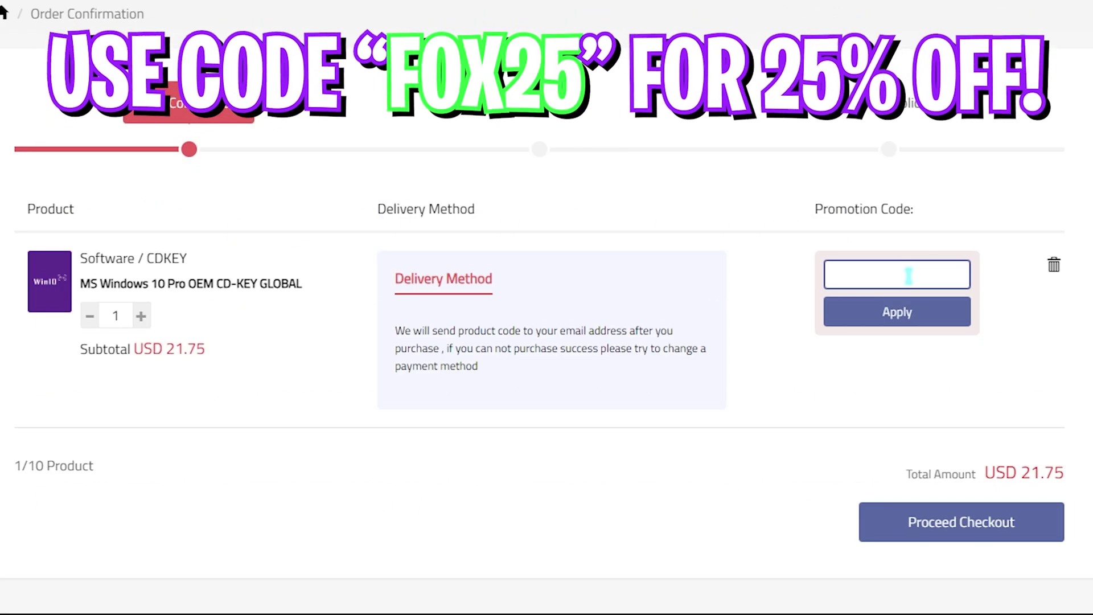
text(FOX25)
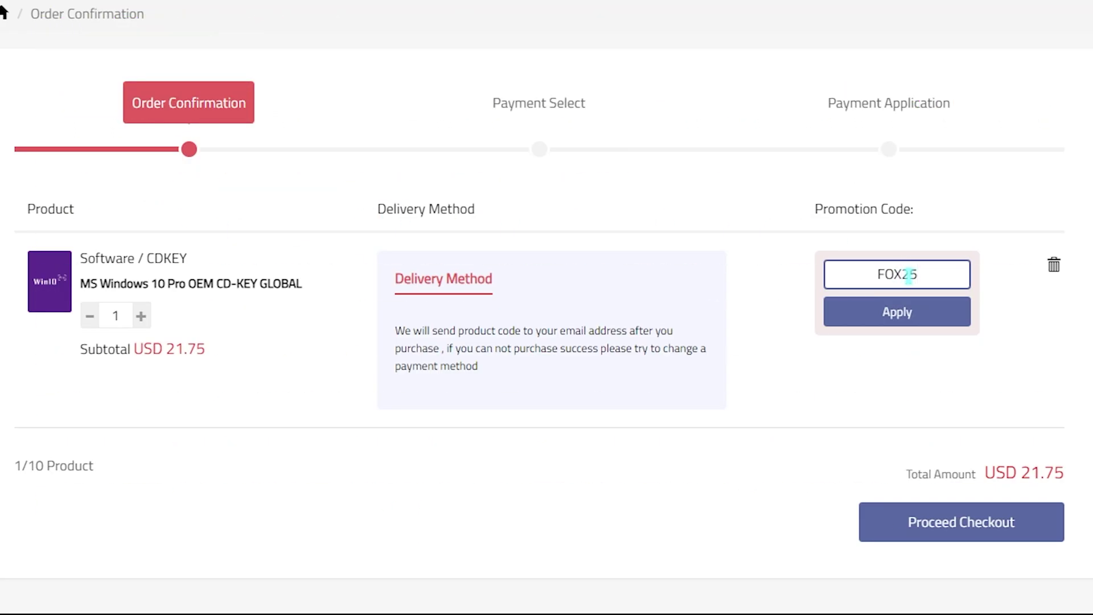
click(866, 315)
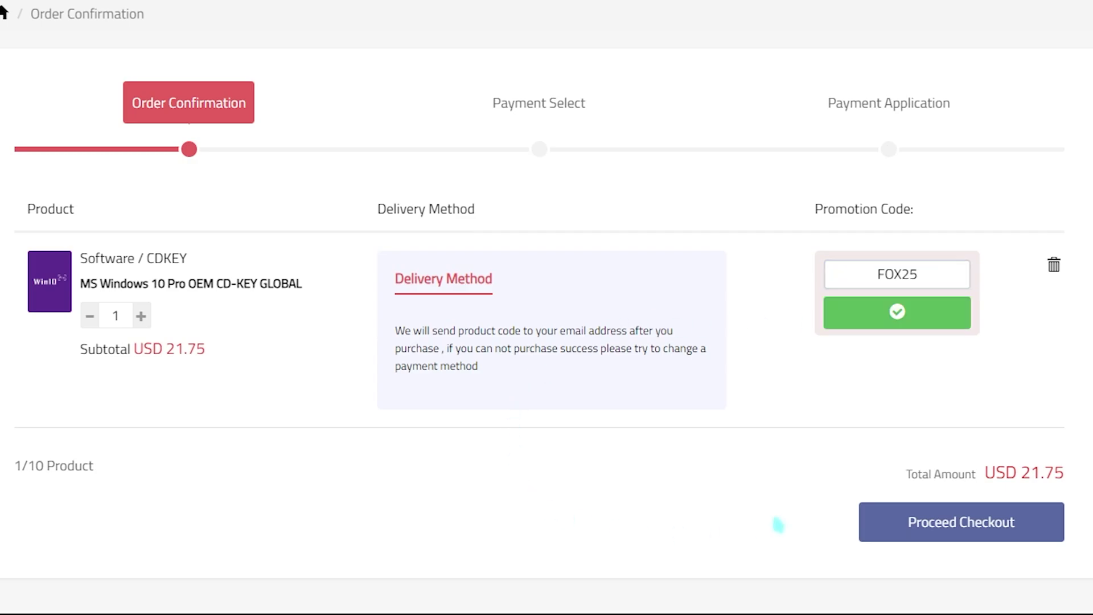
Highlight the order's total amount after the discount and proceed to checkout
drag(1025, 478, 1071, 480)
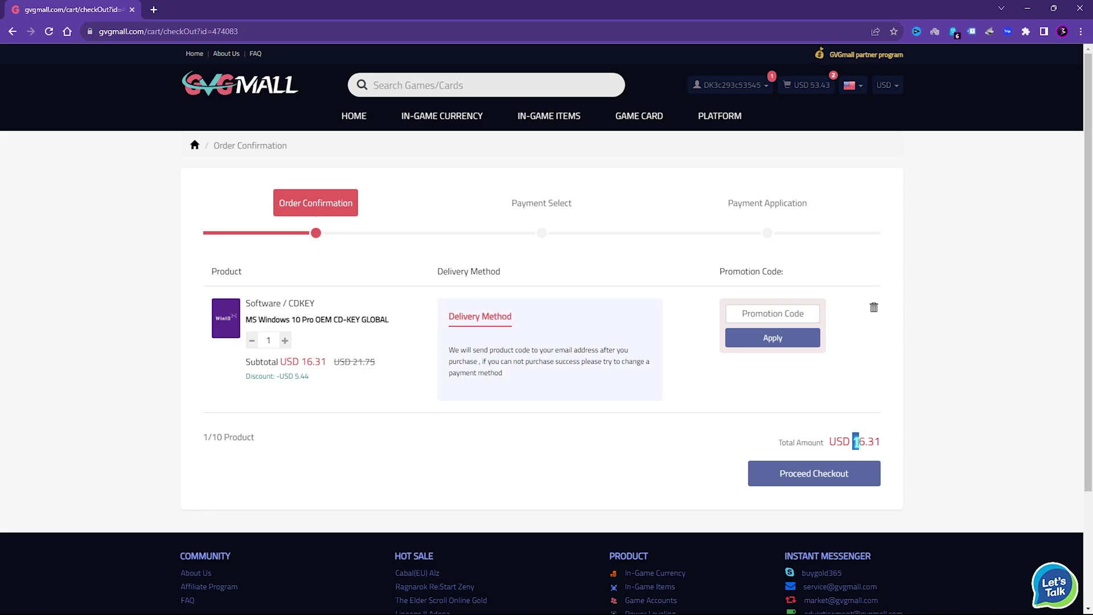
click(527, 413)
click(814, 474)
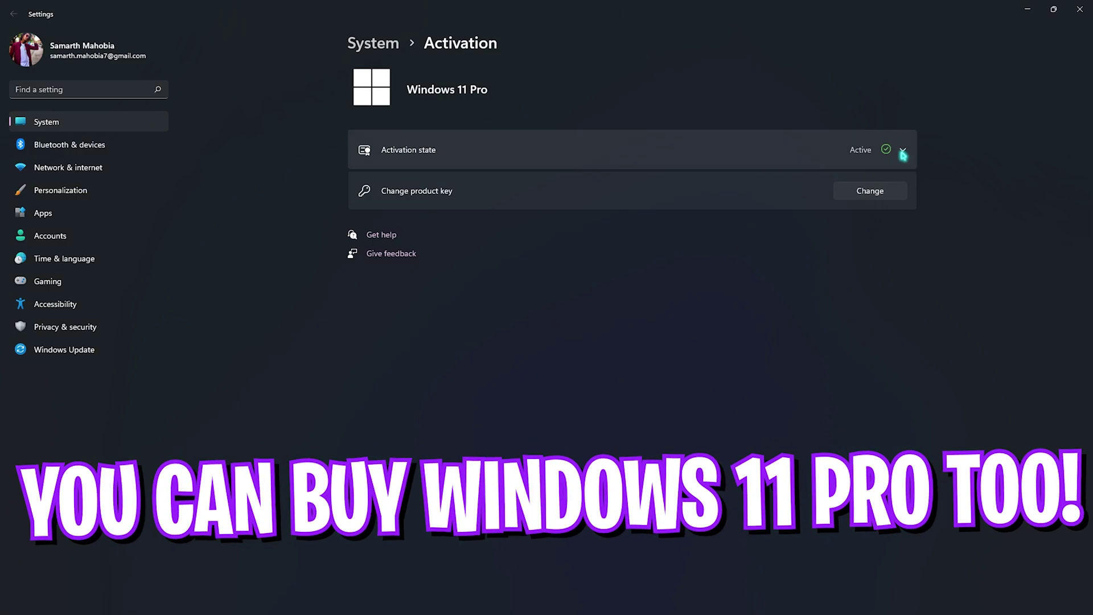
Expand the Windows activation state details in Settings and look over the GVGMall homepage categories
click(901, 149)
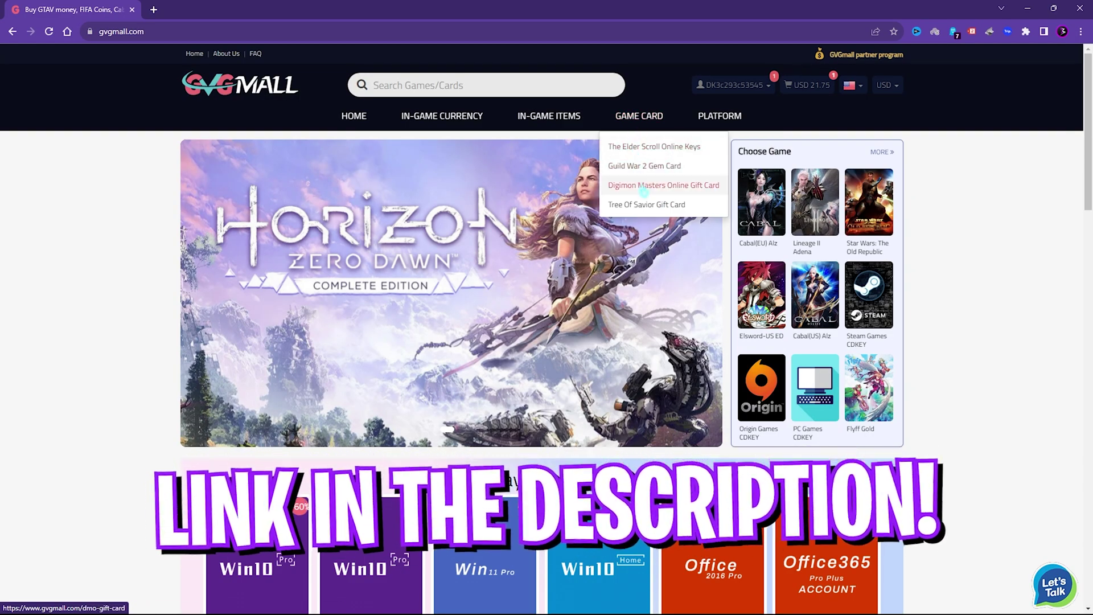
mouse_move(442, 116)
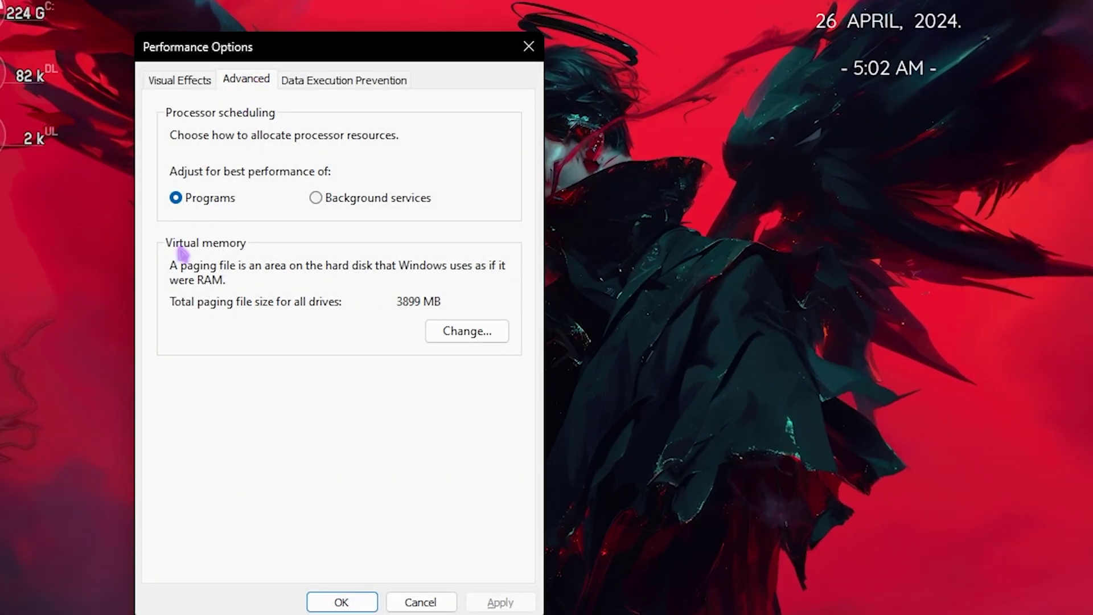
Open the virtual memory settings and highlight the custom initial and maximum paging file sizes of drive C:
click(458, 335)
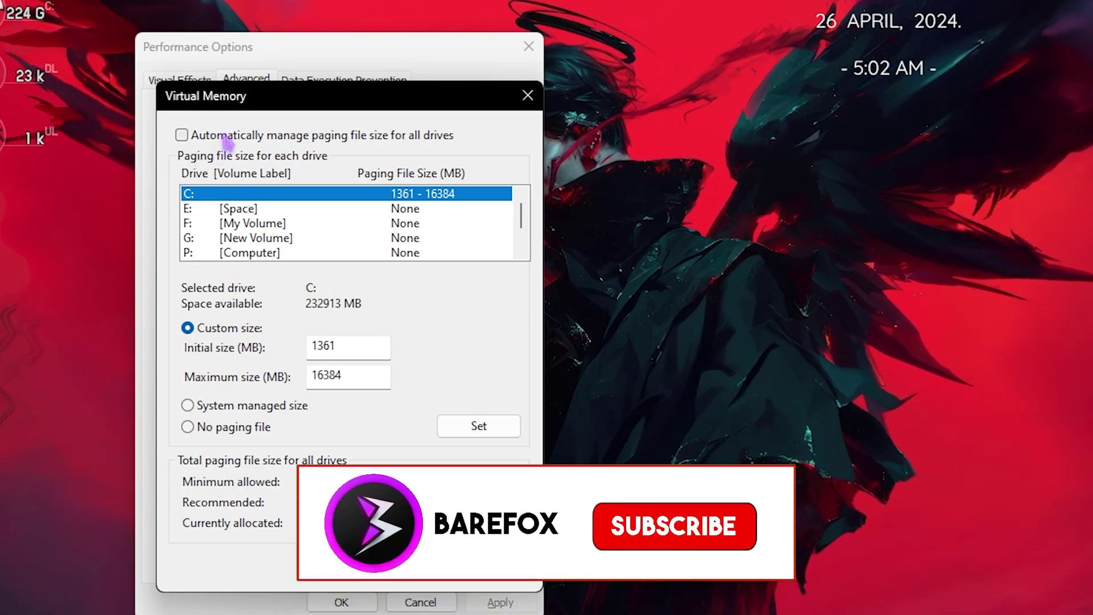
click(331, 345)
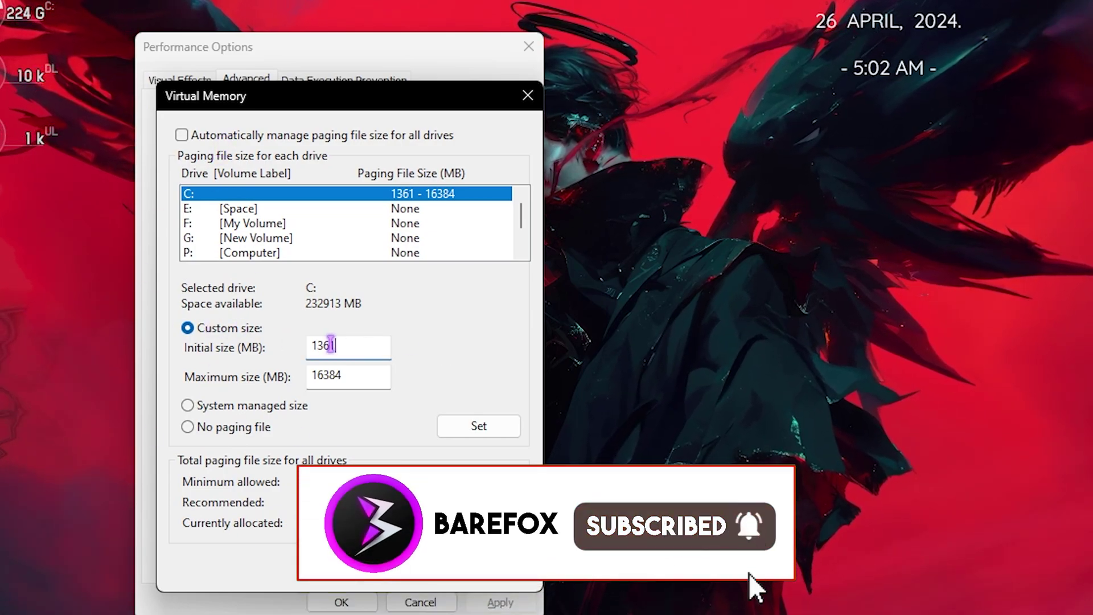
drag(331, 345, 194, 345)
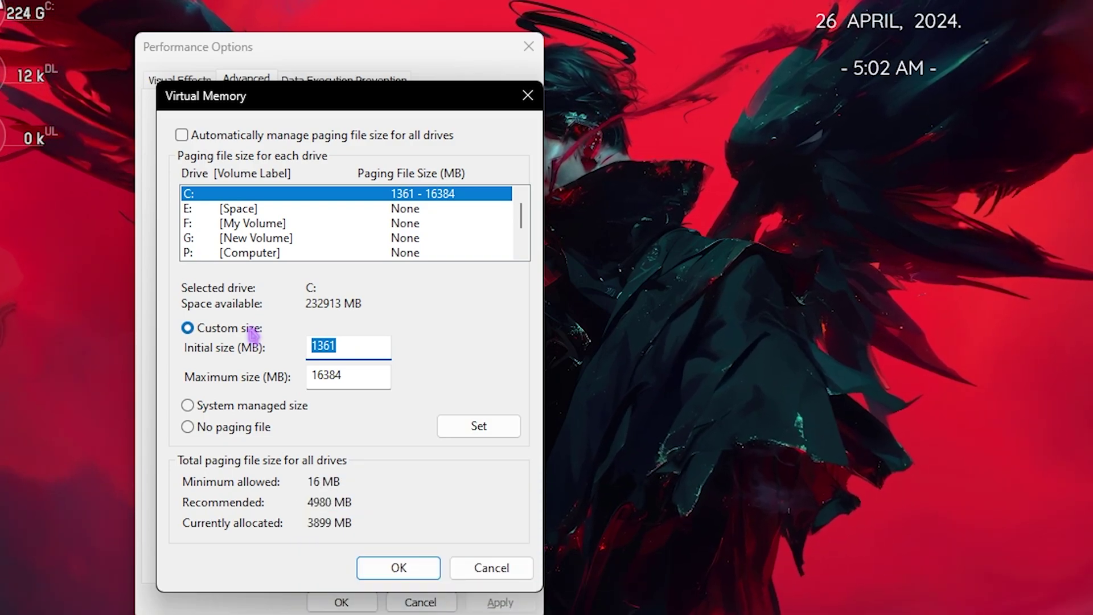
click(386, 380)
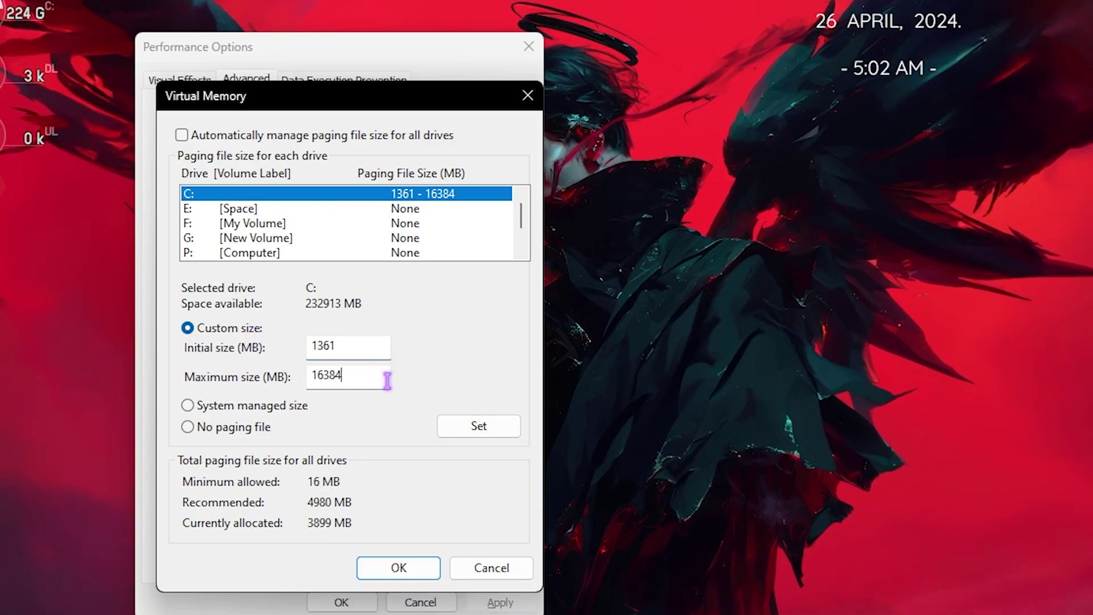
drag(387, 381, 243, 387)
click(346, 371)
drag(347, 370, 306, 380)
click(378, 380)
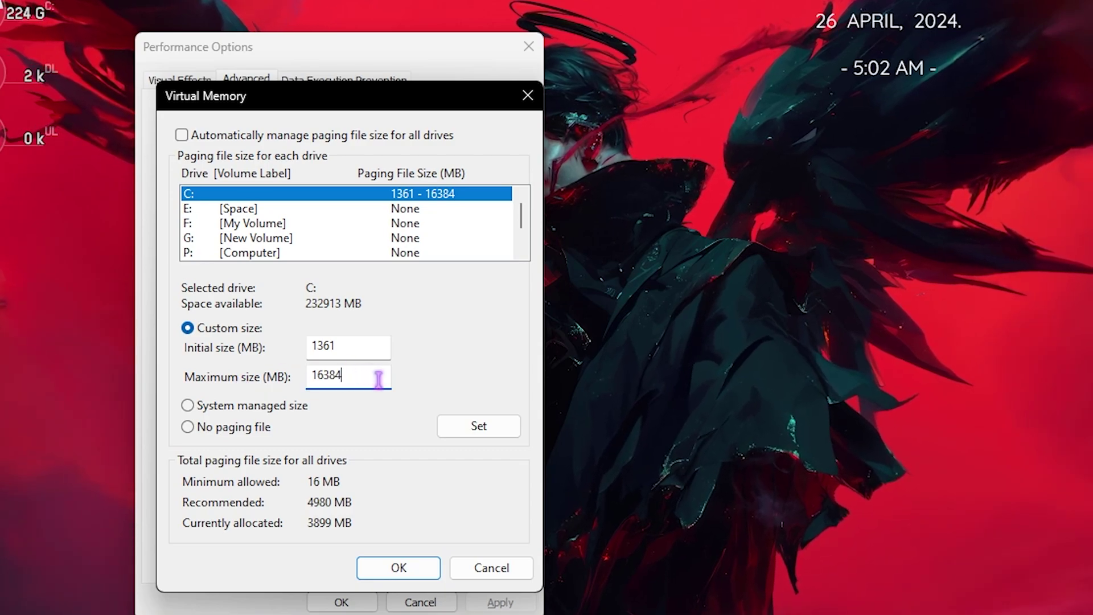
Open System Information to look up the PC's installed memory
key(super)
text(sys)
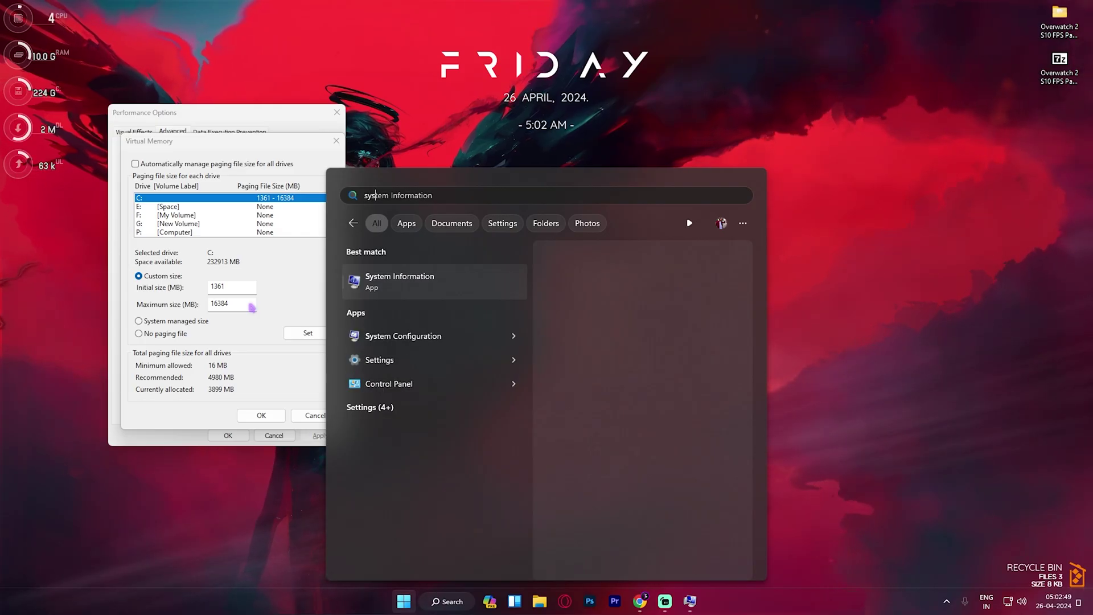
key(Return)
click(432, 403)
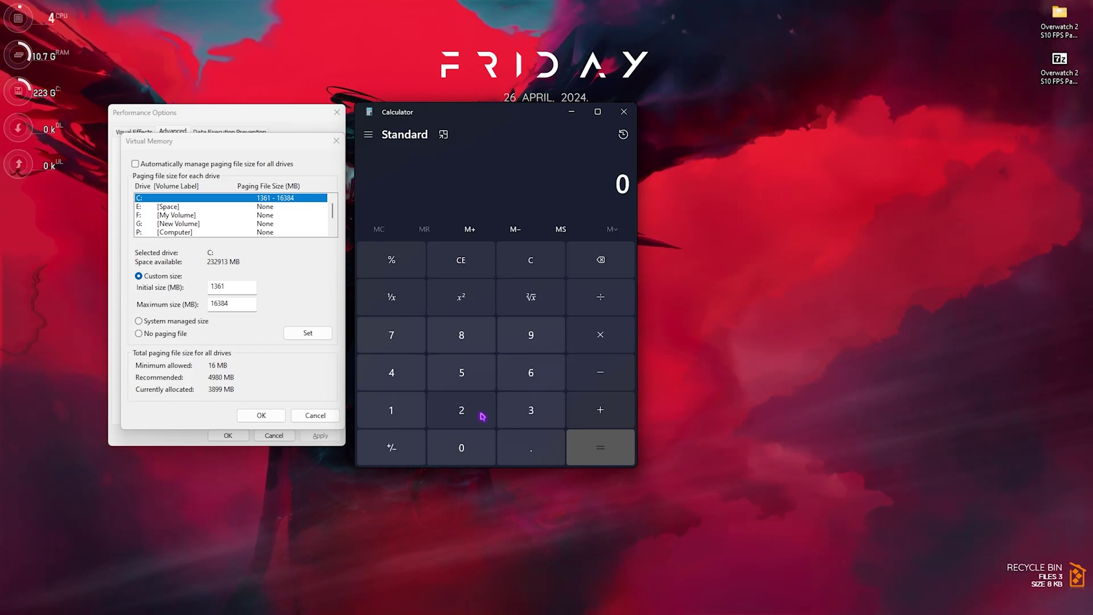
Calculate 32 × 1024 in Calculator and divide the result by 2 to work out the maximum paging file size
text(32)
click(592, 339)
click(391, 410)
click(461, 447)
click(461, 410)
click(405, 376)
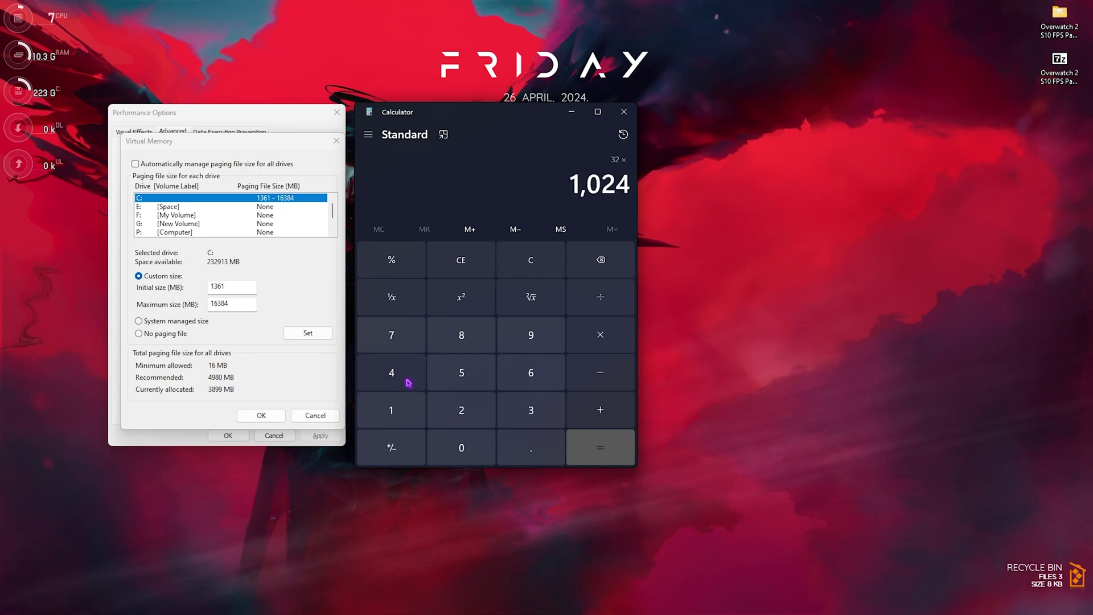
click(597, 448)
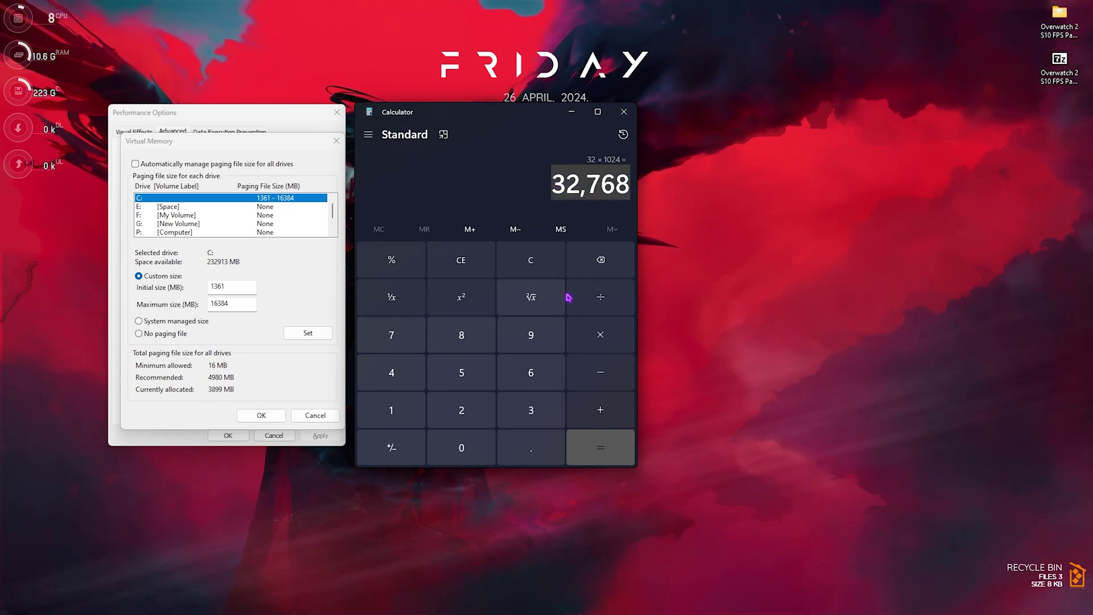
click(603, 303)
click(461, 410)
click(598, 448)
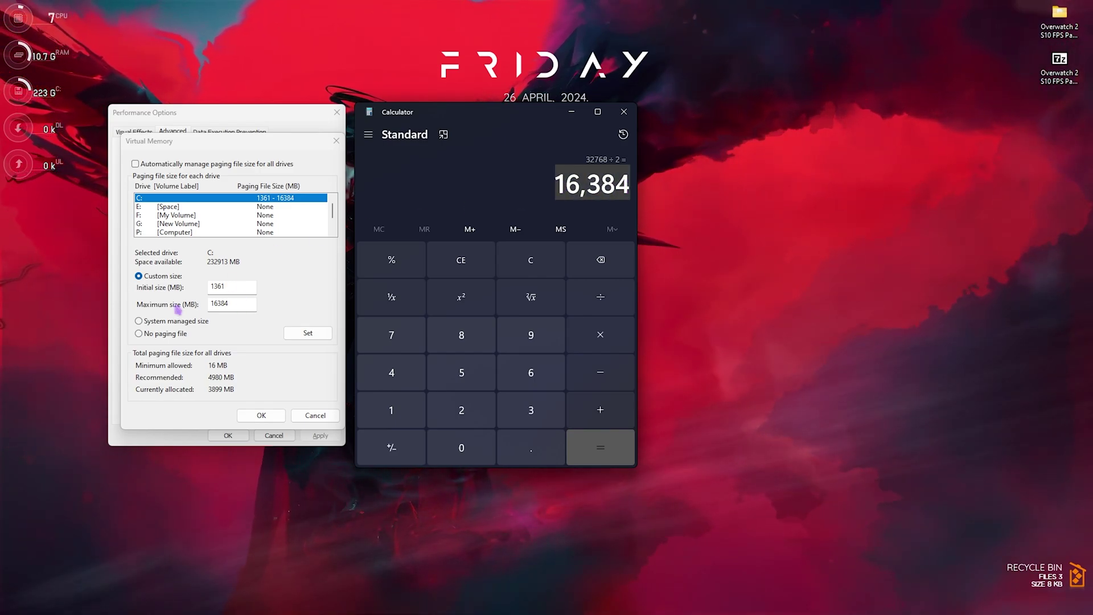
Close Calculator and confirm the custom paging file size settings for drive C:
click(622, 117)
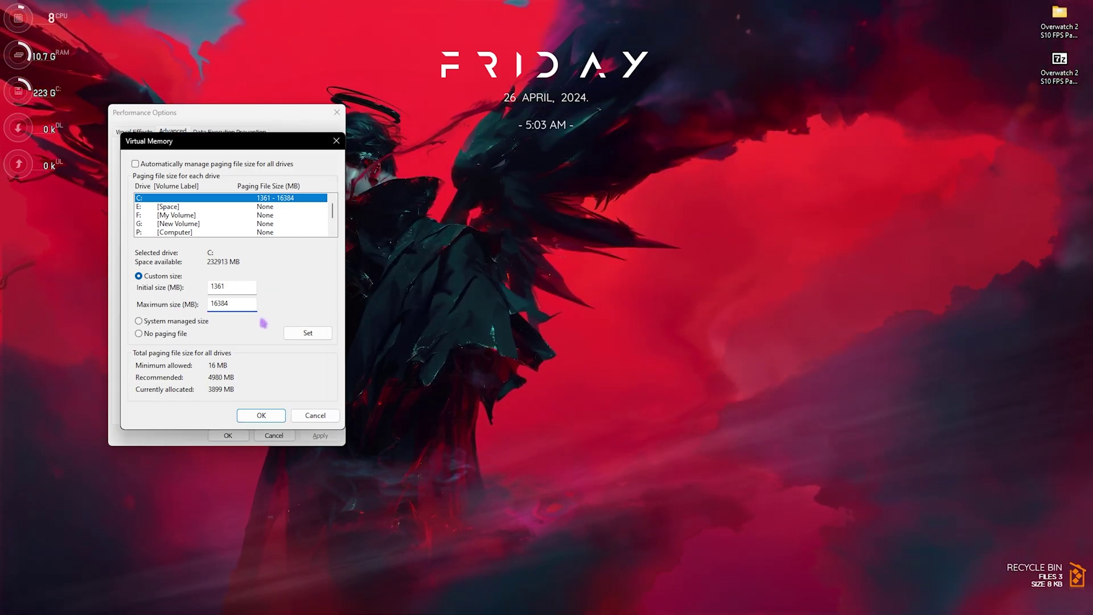
click(261, 415)
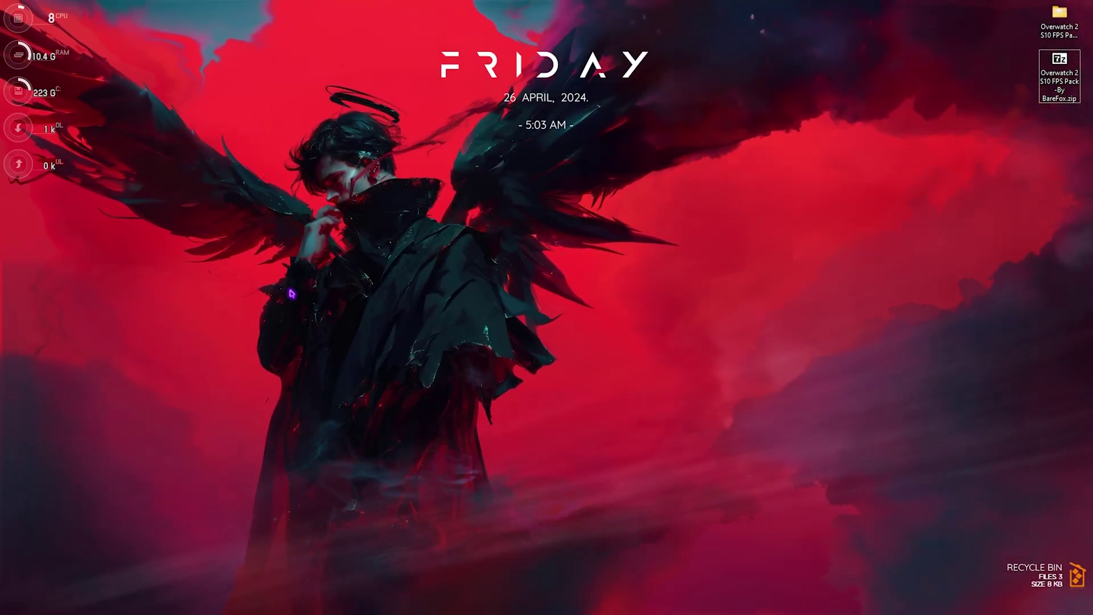
Open System Configuration and set the number of processors to 24 in the advanced boot options
key(super)
text(System Configuration)
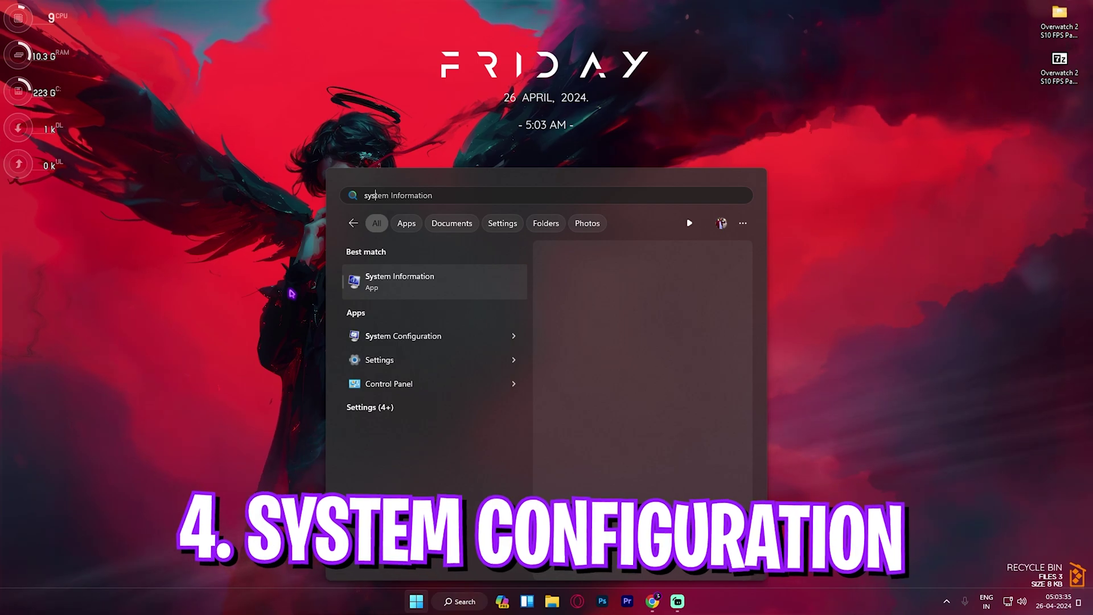
key(Down)
key(Return)
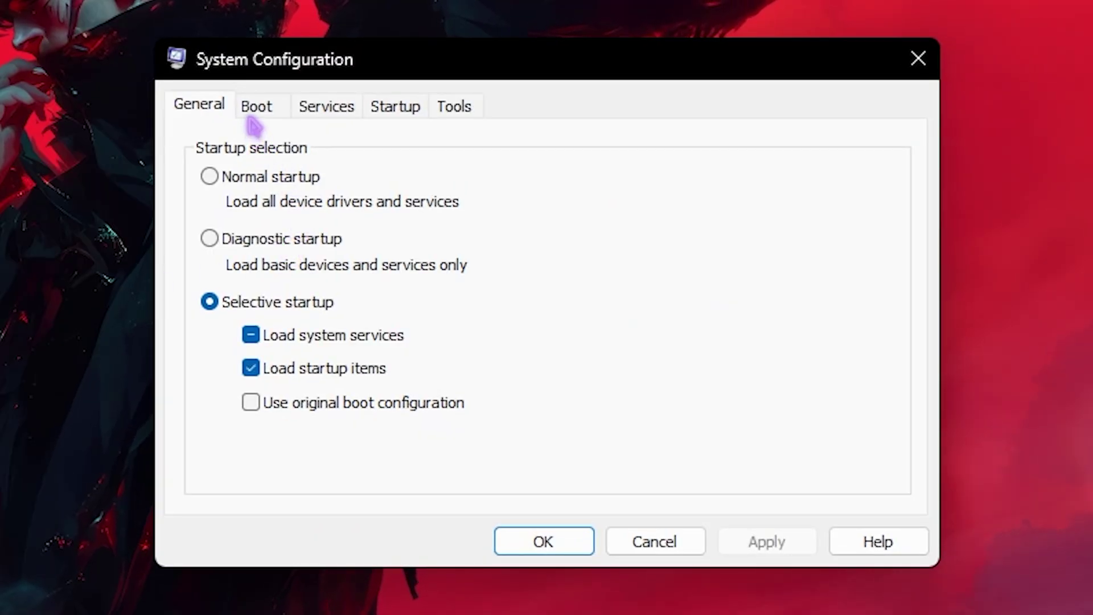
click(257, 107)
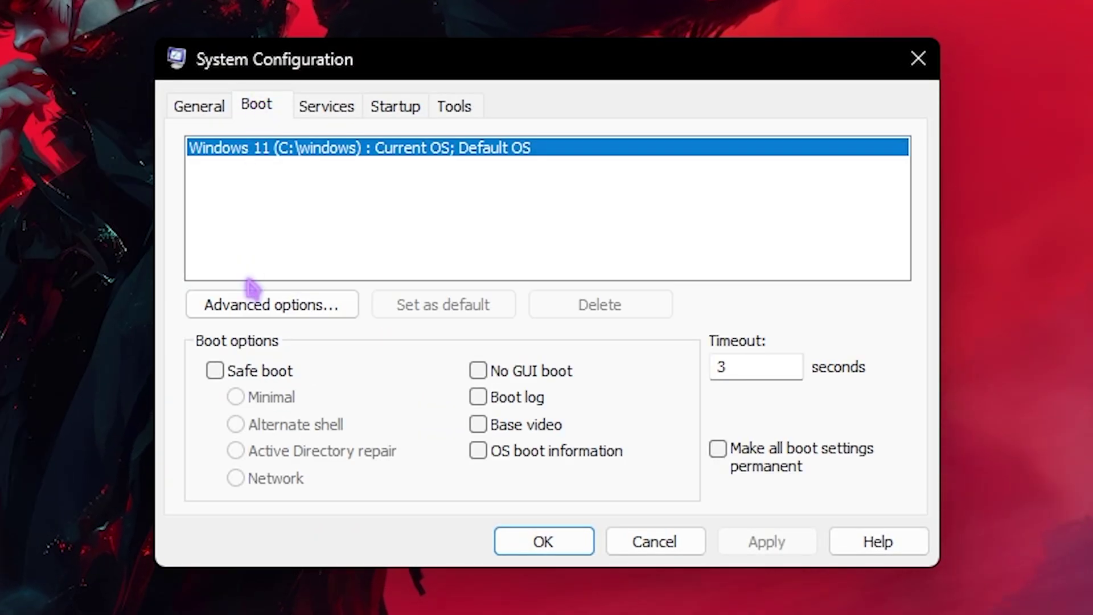
click(254, 301)
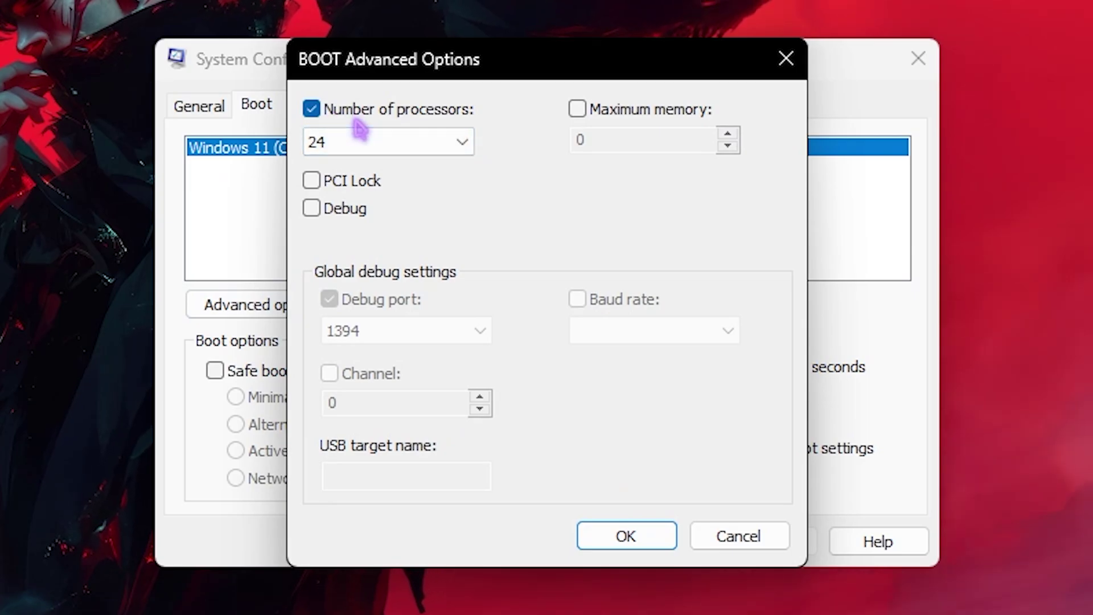
click(367, 140)
click(327, 576)
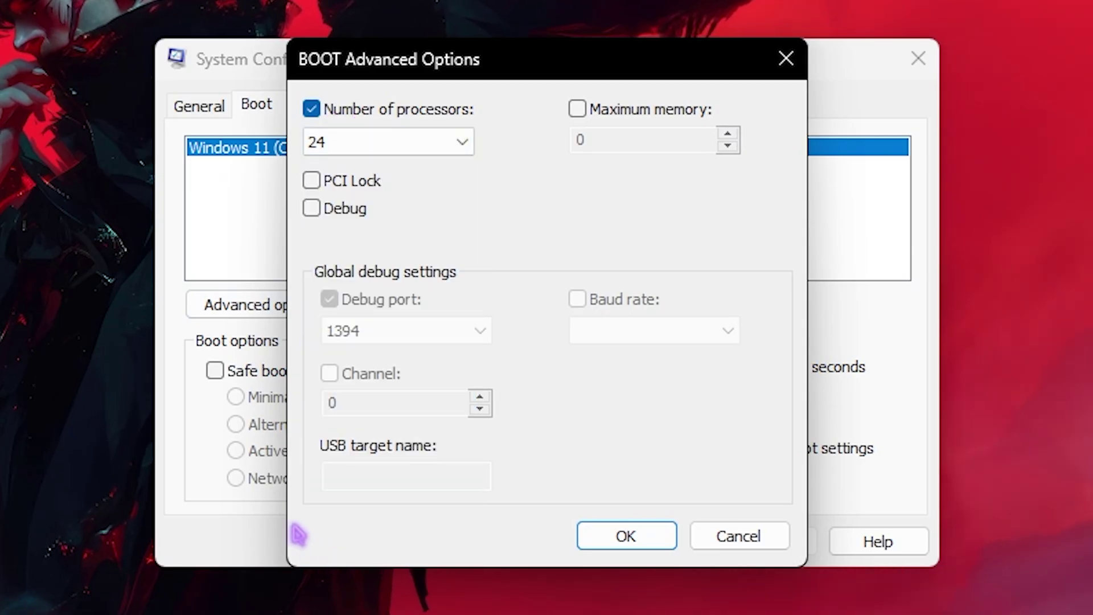
click(626, 538)
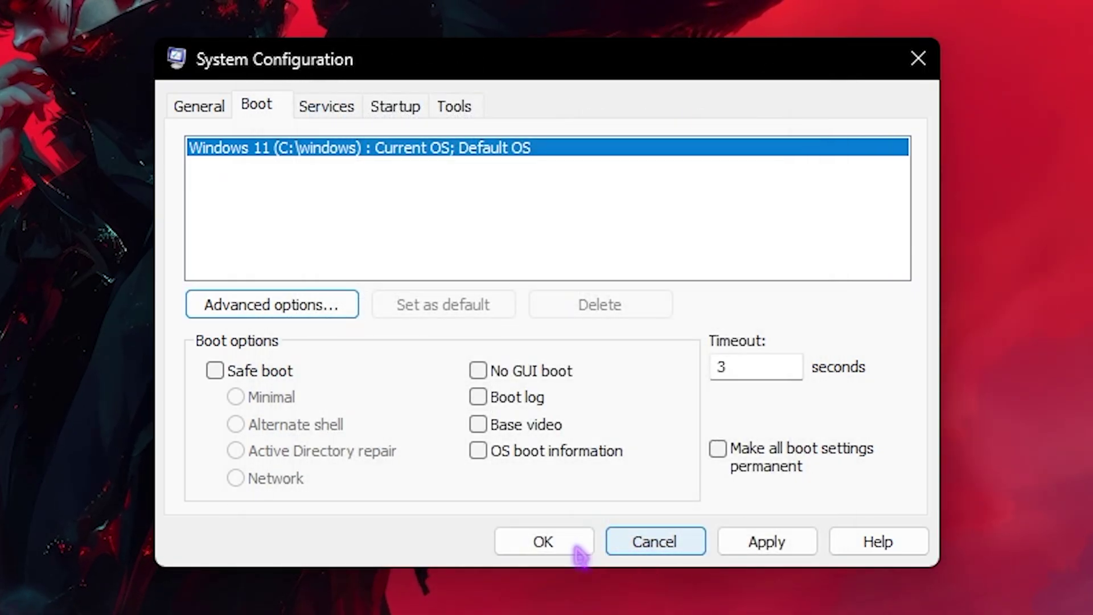
Hide all Microsoft services in System Configuration and review which of the remaining third-party services are enabled or disabled
click(324, 111)
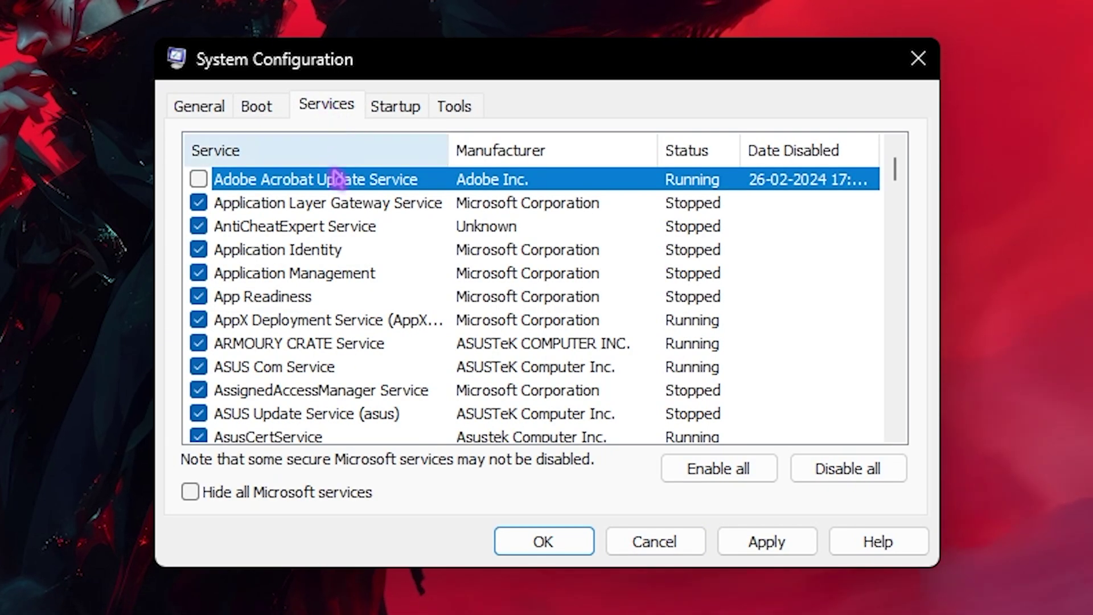
click(206, 498)
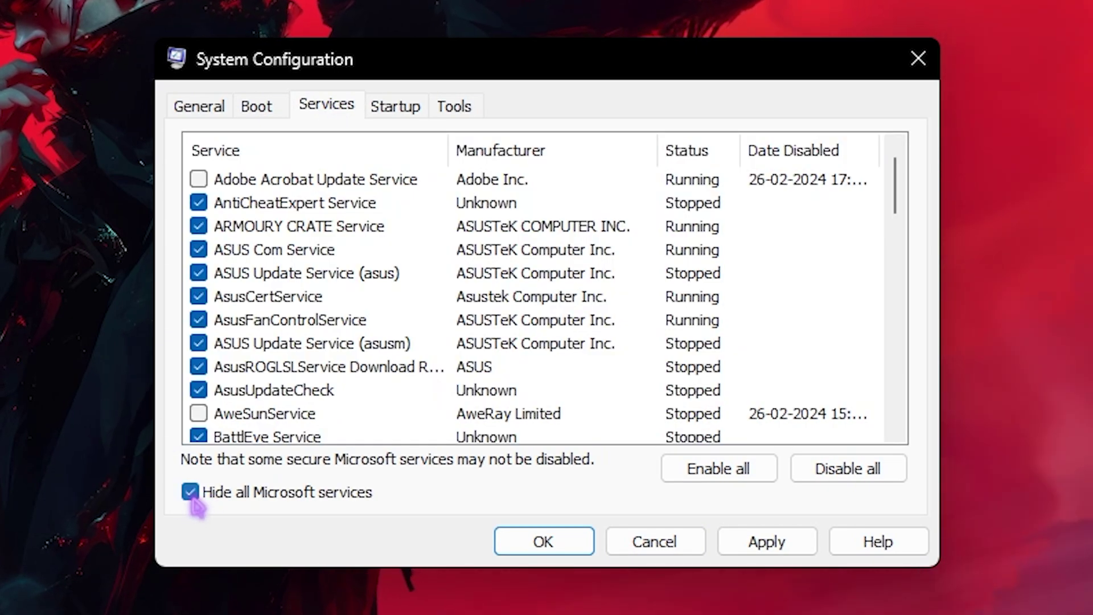
scroll(354, 316, down, 3)
scroll(357, 319, up, 3)
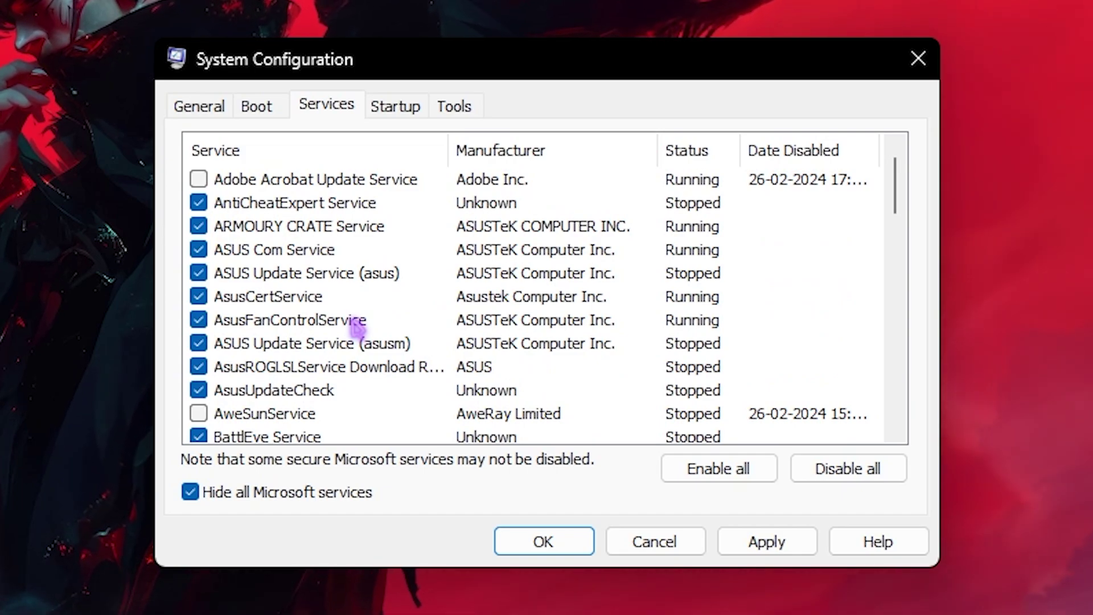
scroll(354, 322, down, 3)
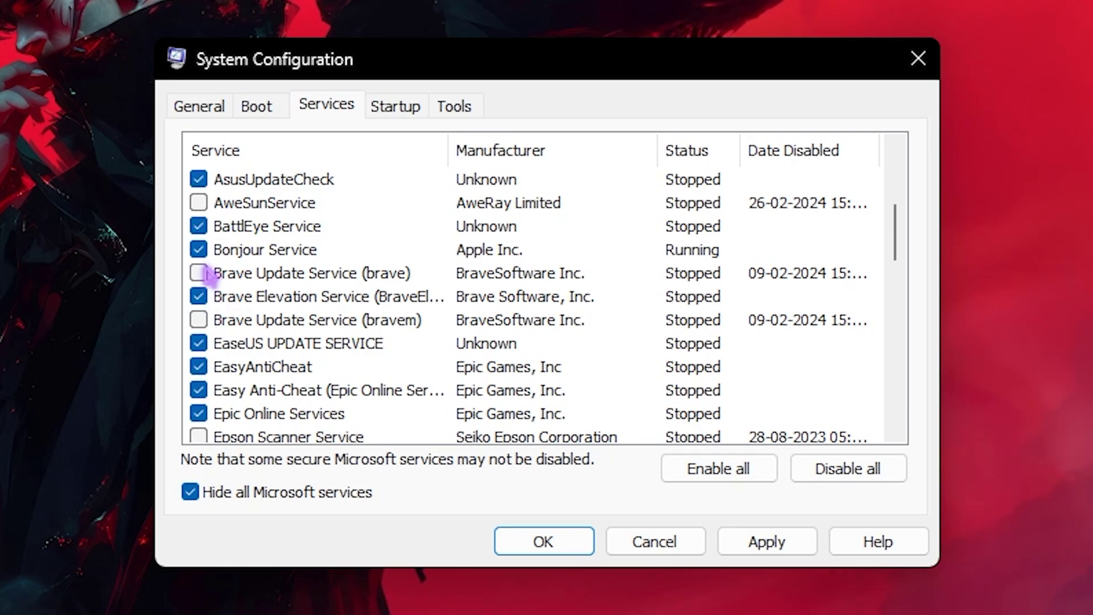
scroll(211, 285, down, 1)
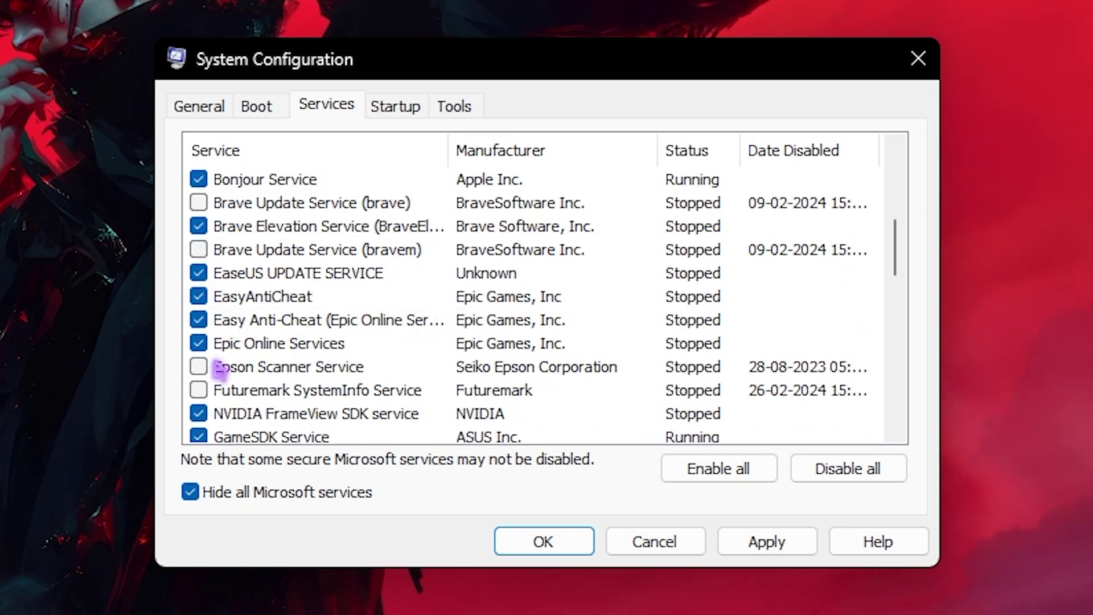
scroll(219, 367, down, 1)
scroll(219, 350, down, 1)
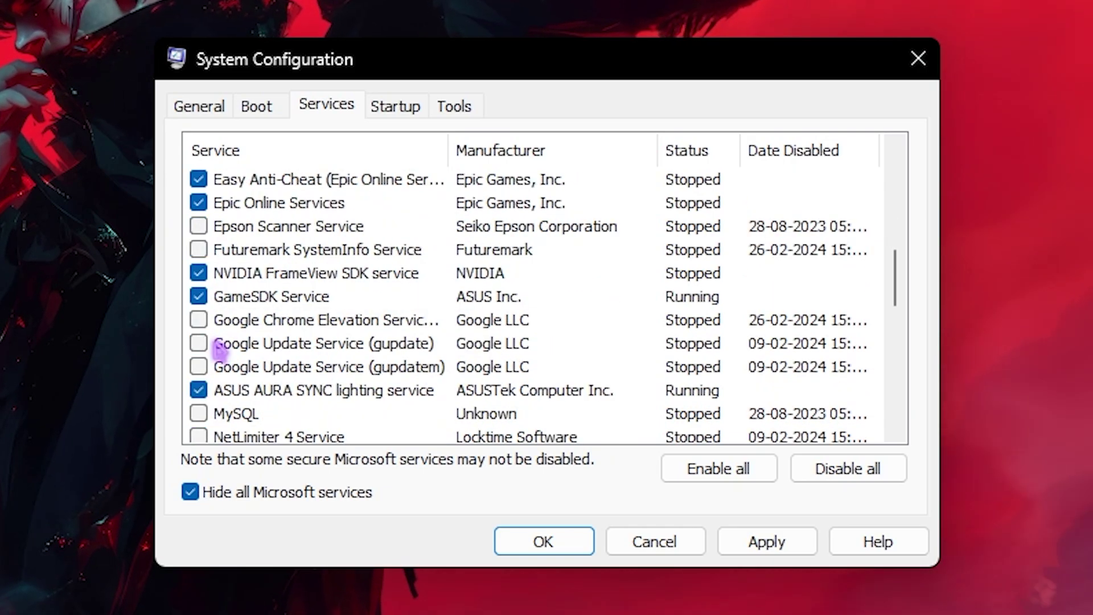
scroll(342, 344, down, 7)
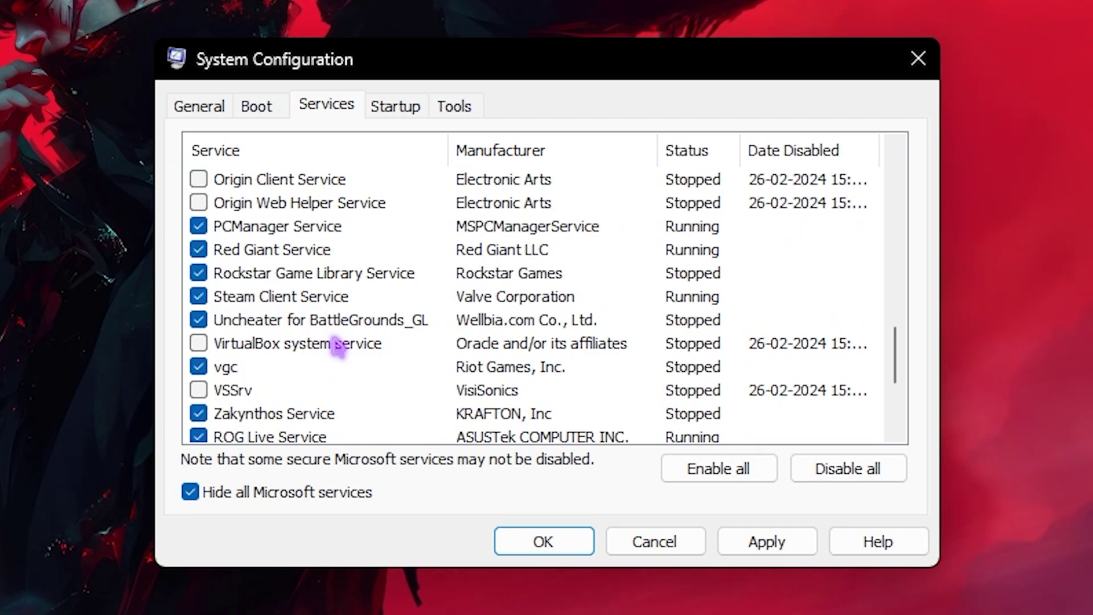
scroll(339, 346, up, 7)
scroll(339, 345, up, 6)
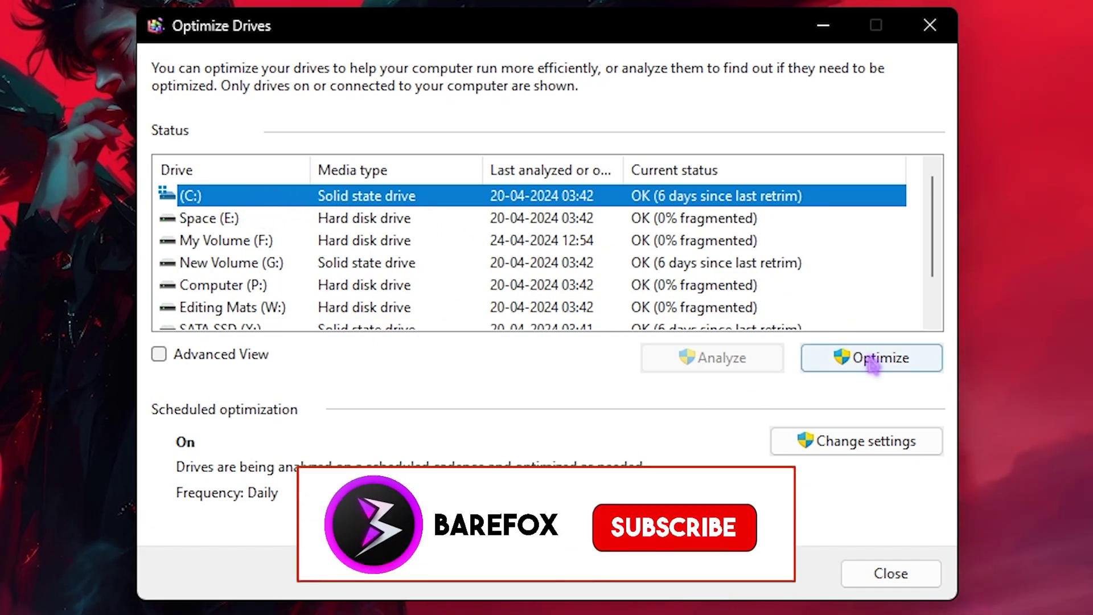
Optimize the solid state drive C: in Optimize Drives
click(871, 360)
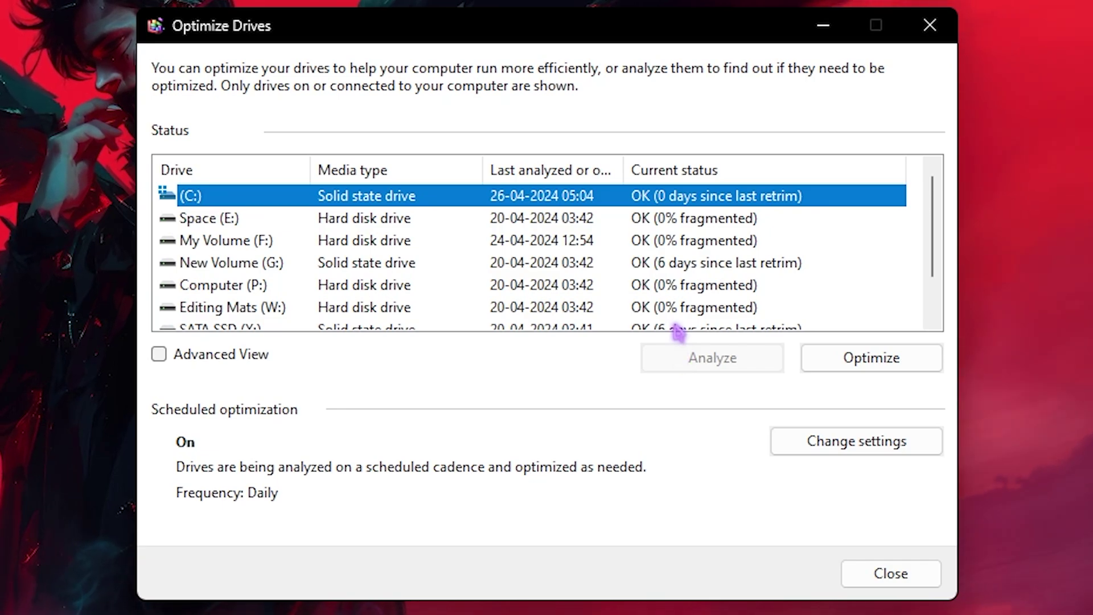
Analyze and optimize the hard disk Space (E:), and open the scheduled optimization settings
click(683, 229)
click(712, 358)
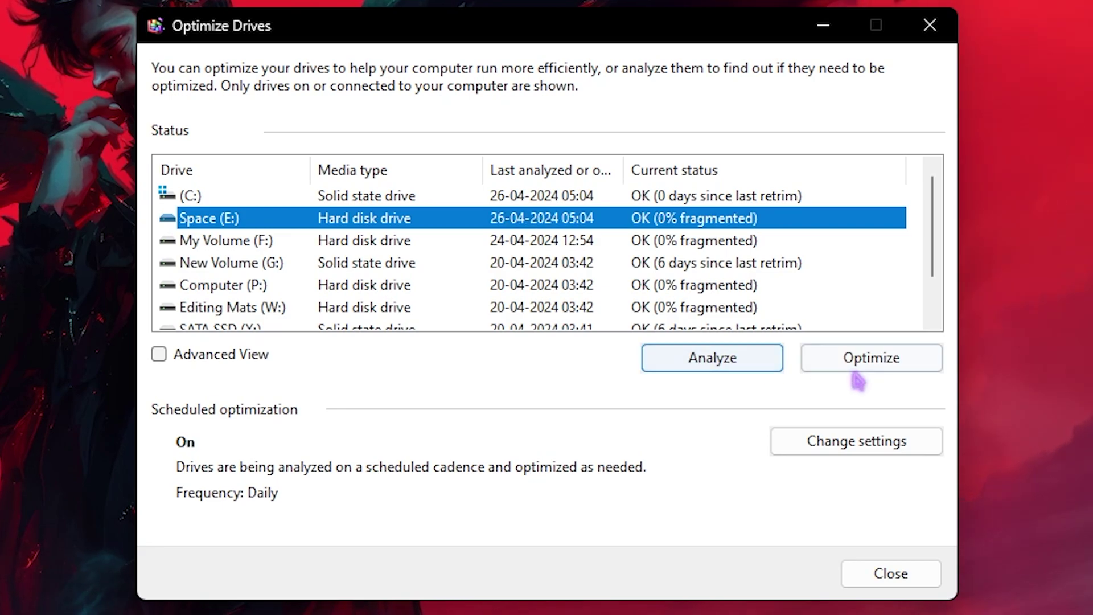
click(858, 368)
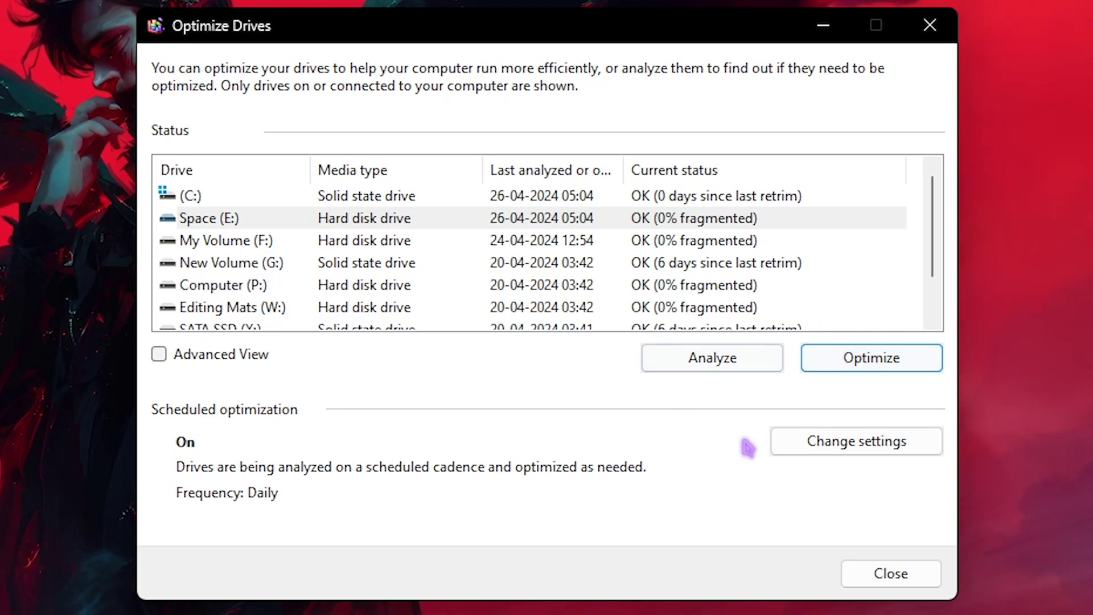
click(857, 442)
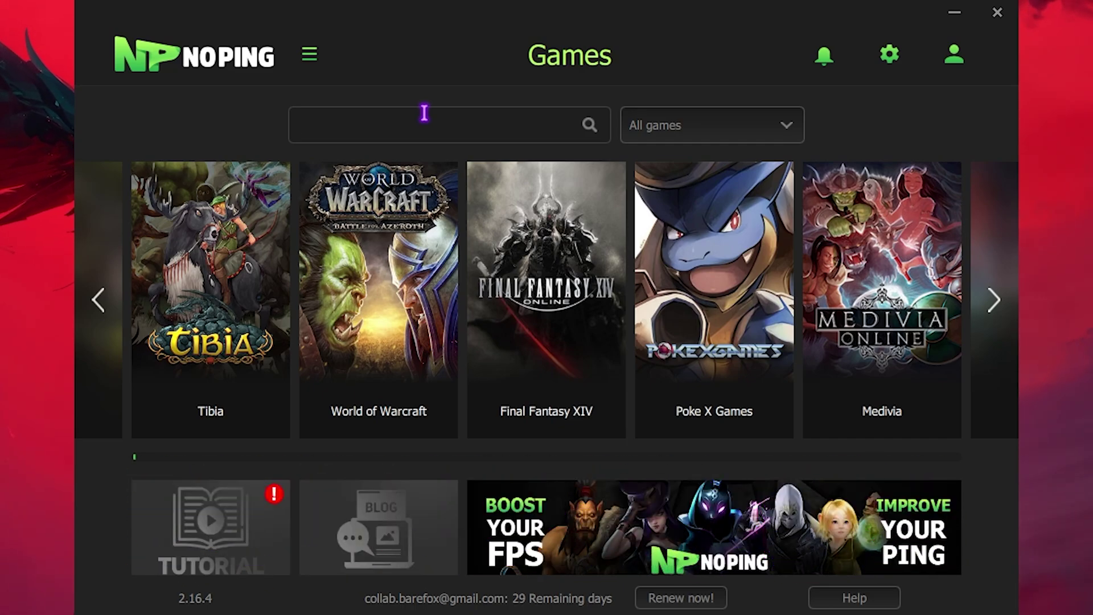
In NoPing, find Overwatch 2, select the Pune 03 server under Taiwan and optimize the game
text(Overwa)
mouse_move(403, 326)
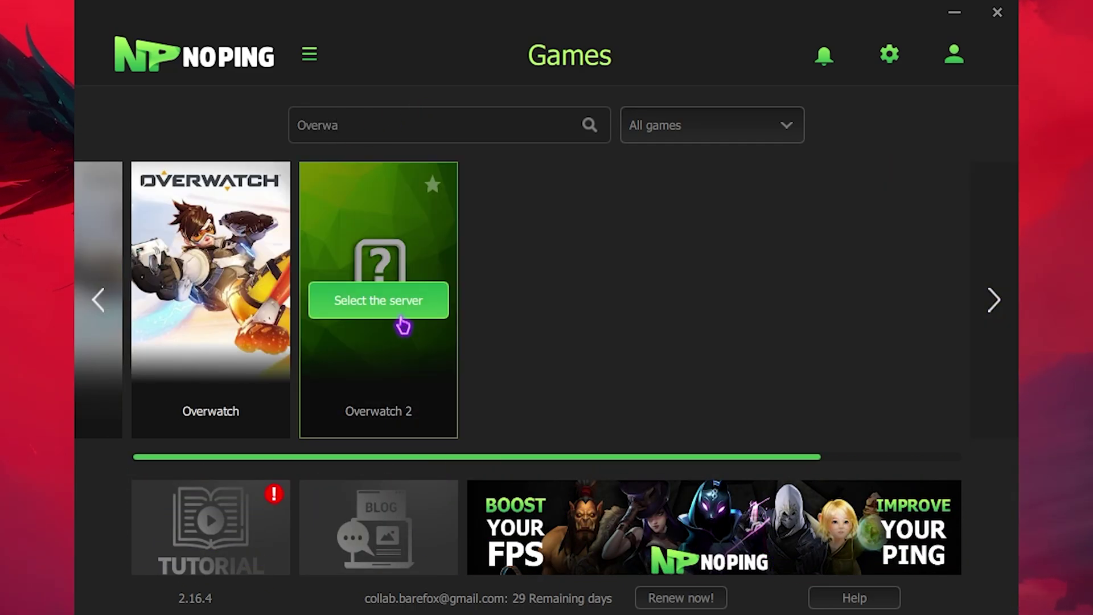
click(387, 393)
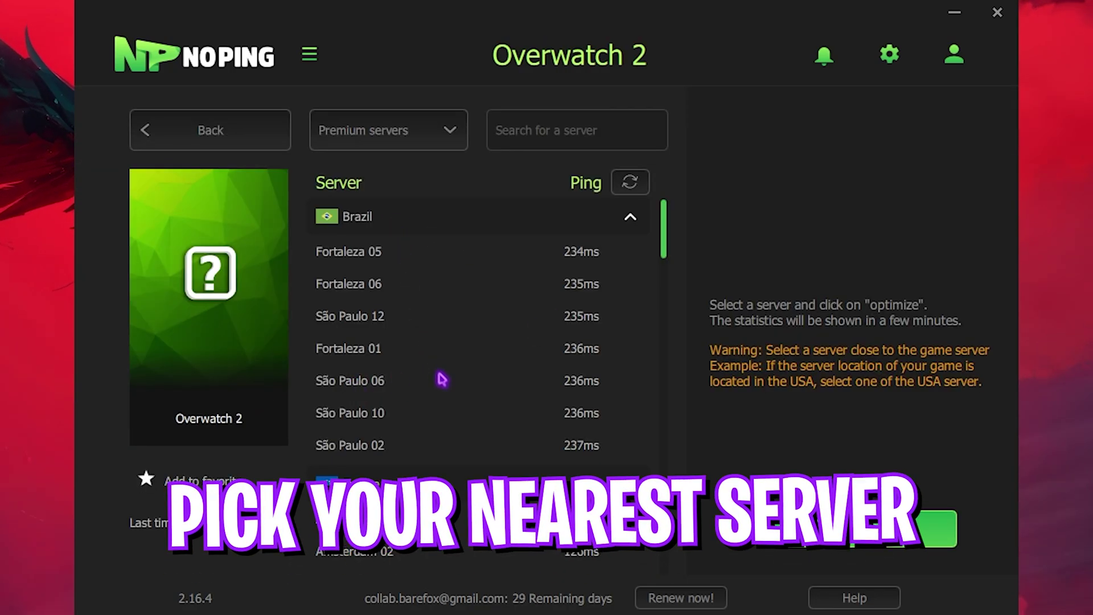
scroll(442, 378, down, 20)
click(352, 268)
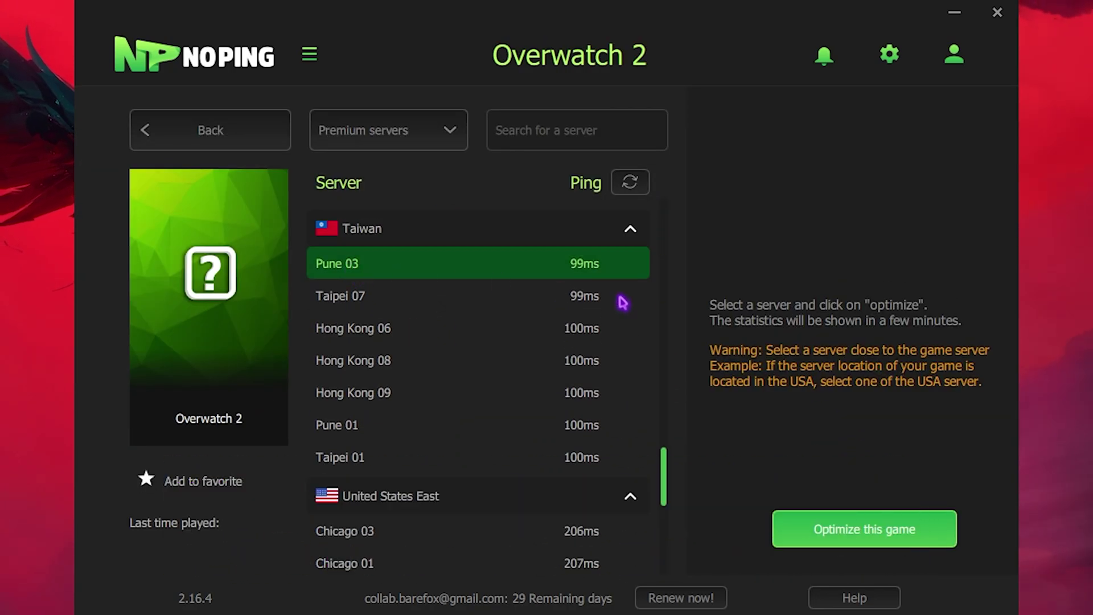
click(885, 538)
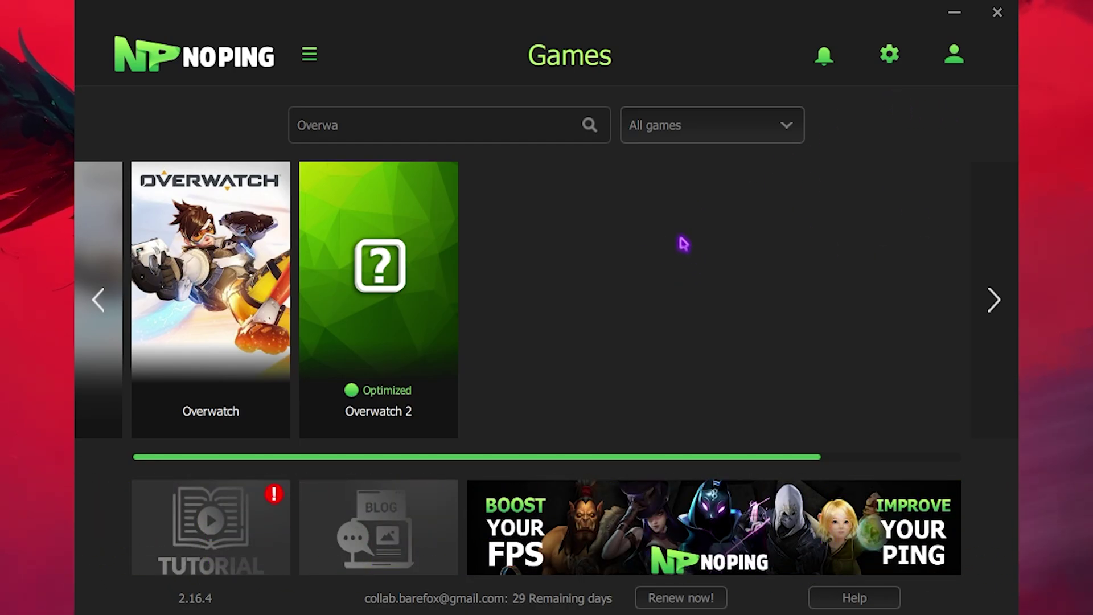
Enable Turbo Games and run Boost Fps in the NoPing settings
click(895, 62)
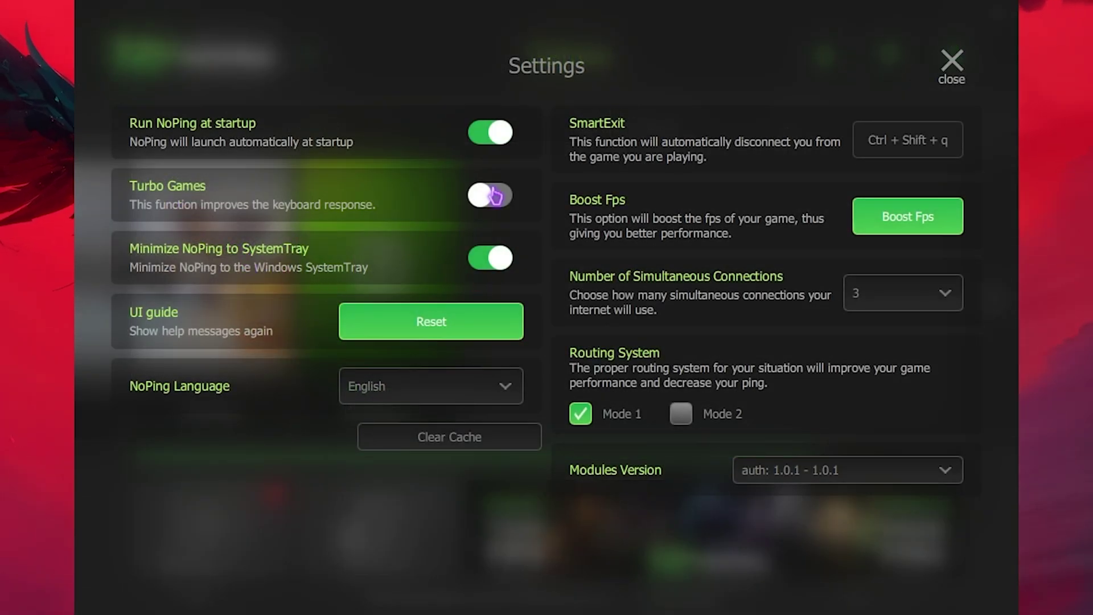
click(493, 196)
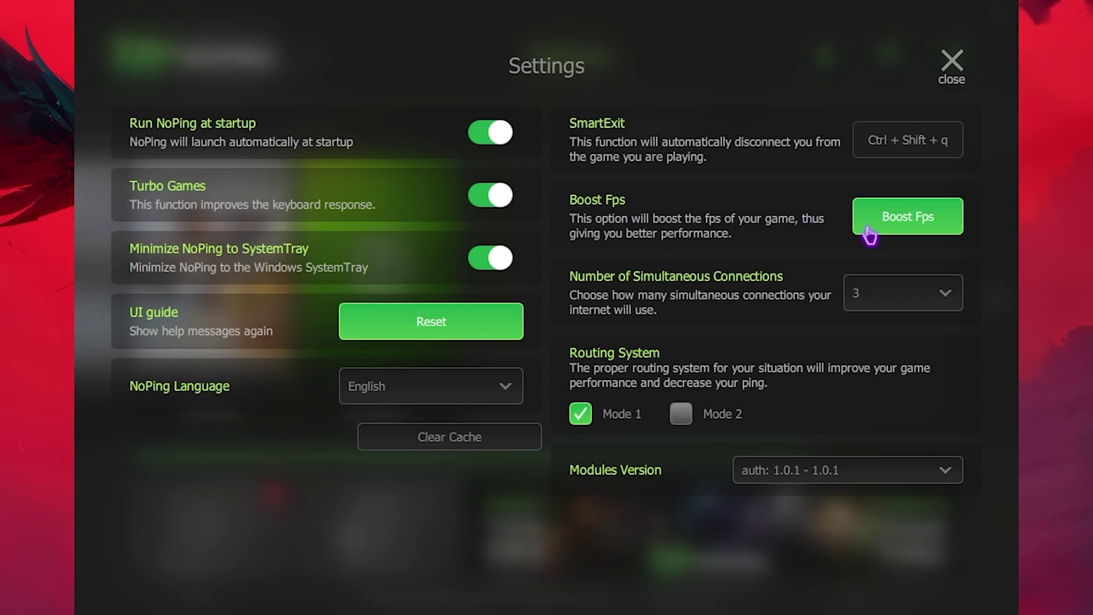
click(896, 220)
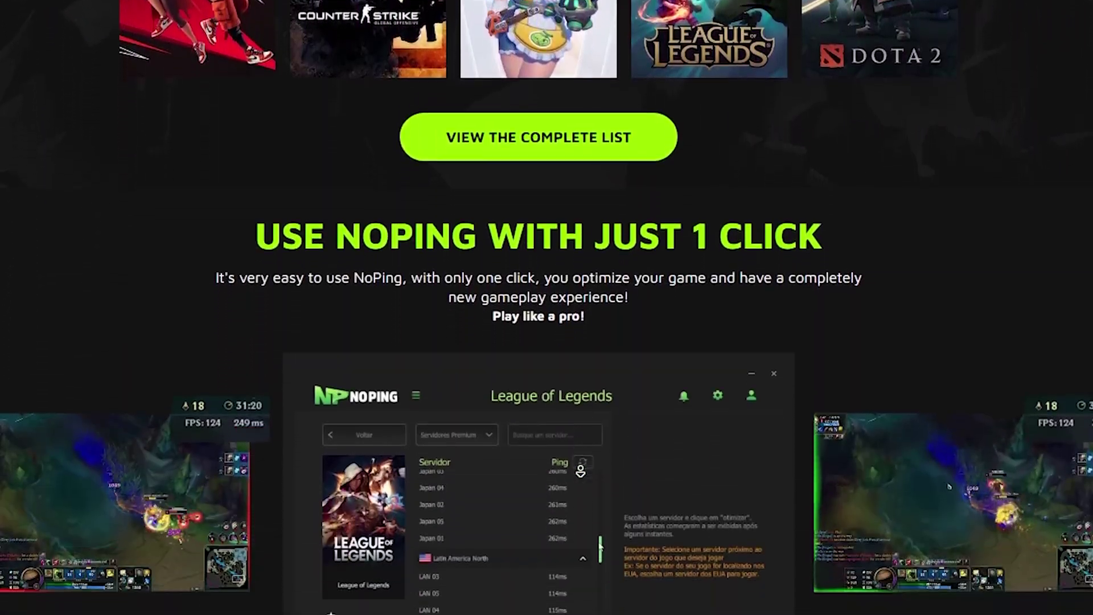
scroll(580, 470, down, 15)
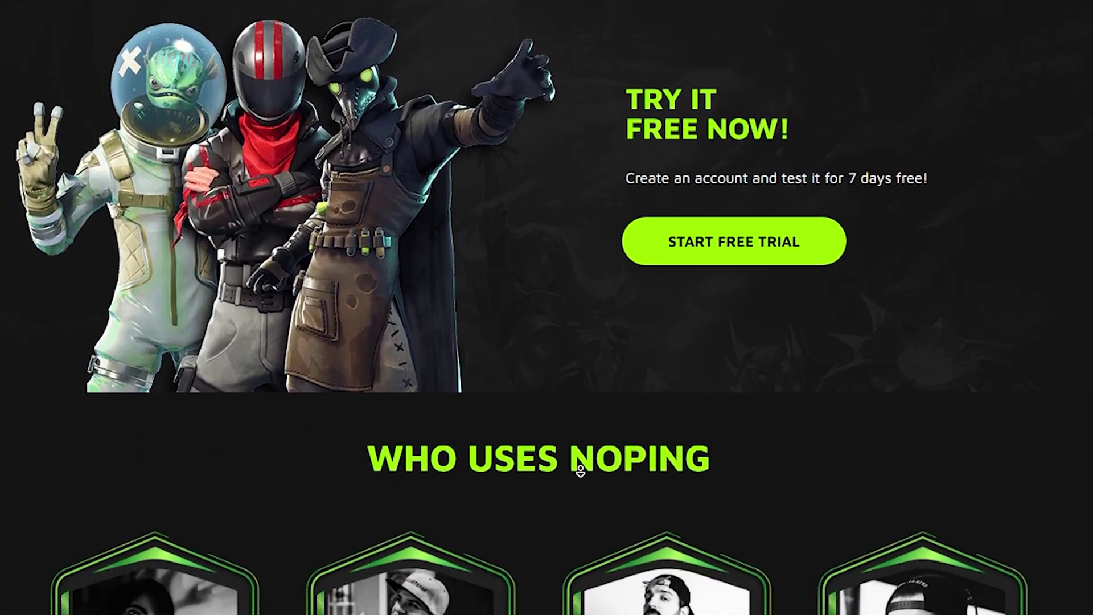
scroll(580, 471, down, 4)
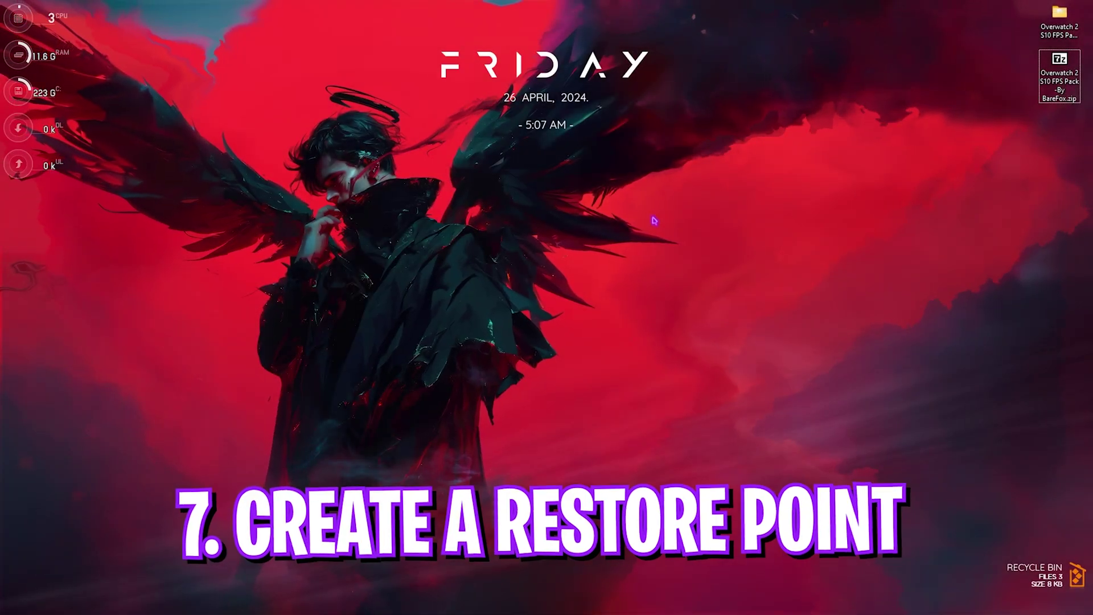
Create a system restore point described as OW2 from System Protection and close System Properties
key(super)
text(create a restore point)
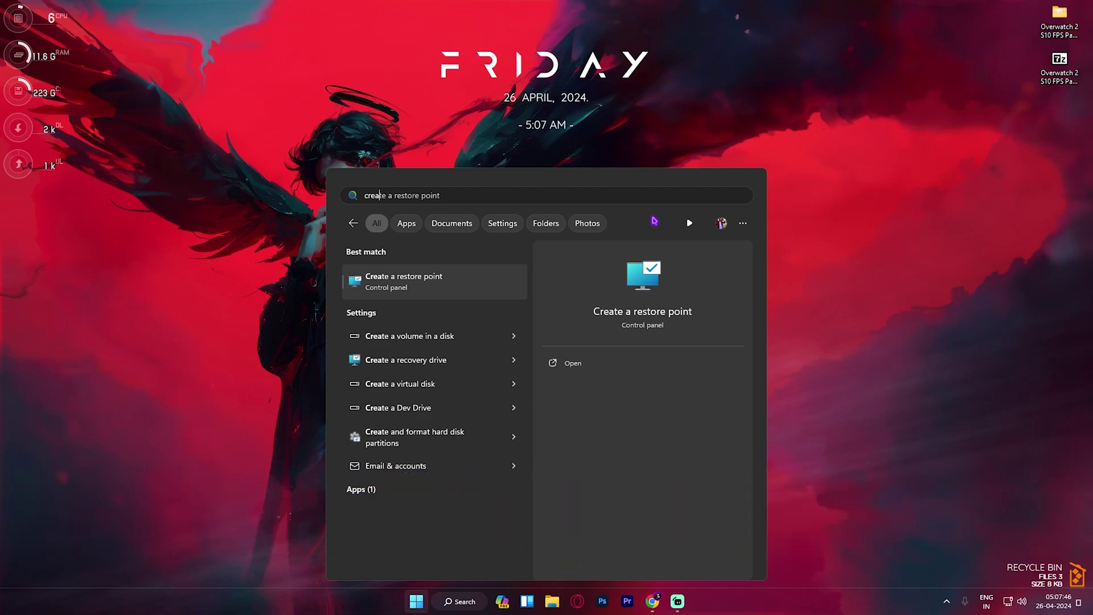
key(Return)
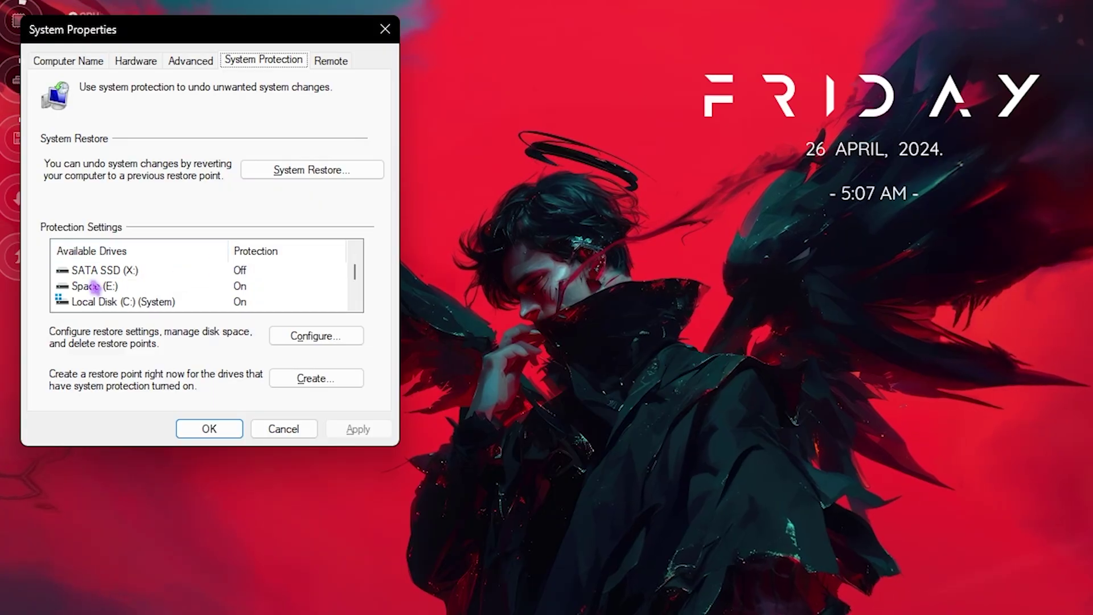
click(68, 188)
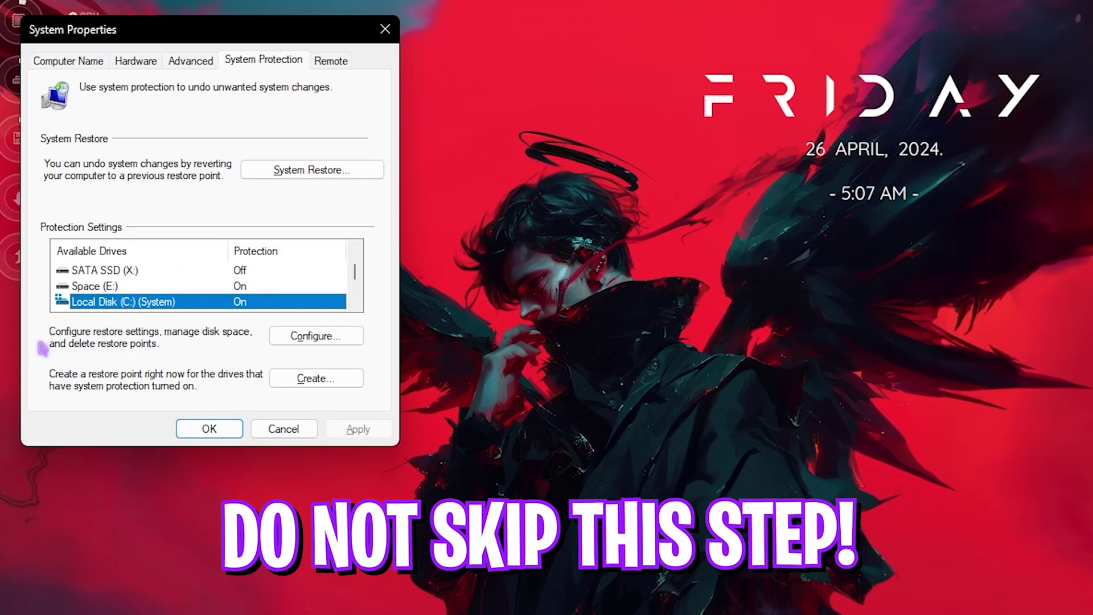
click(313, 376)
text(OW2)
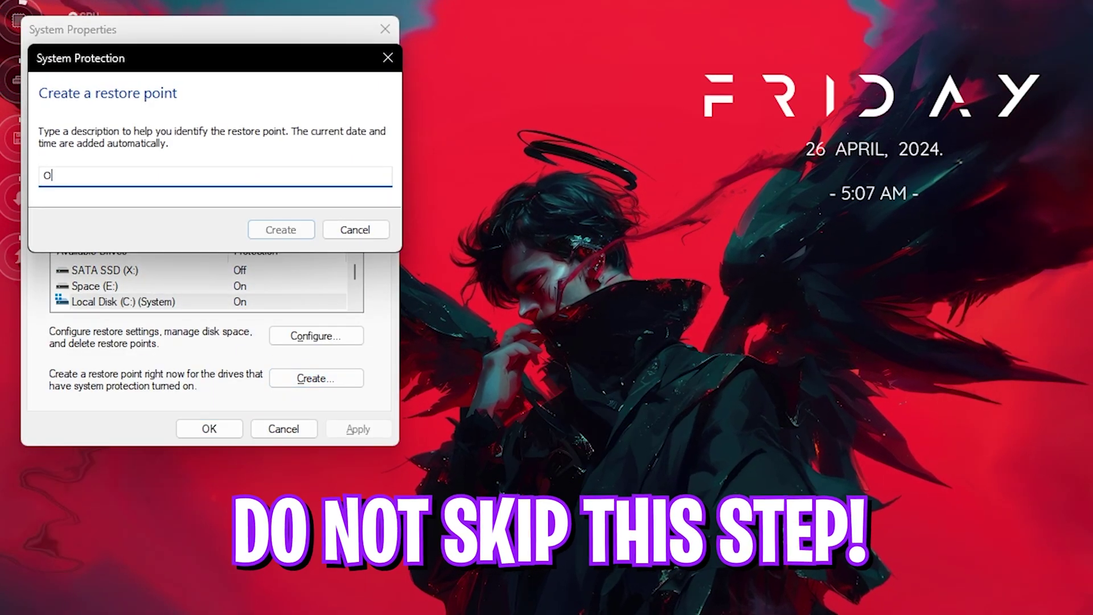
click(275, 231)
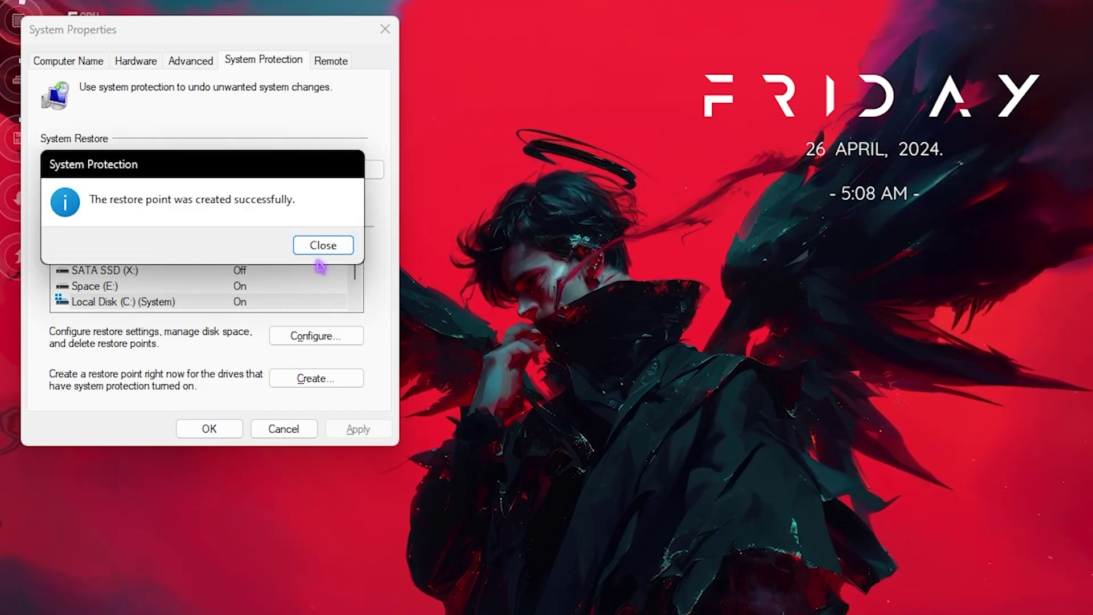
click(324, 246)
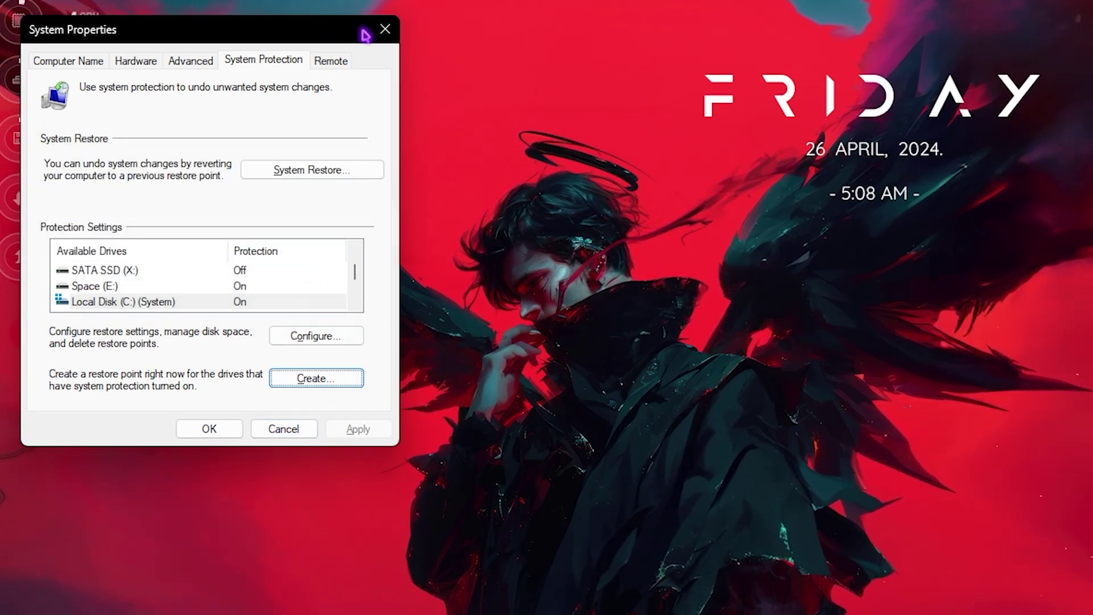
click(386, 33)
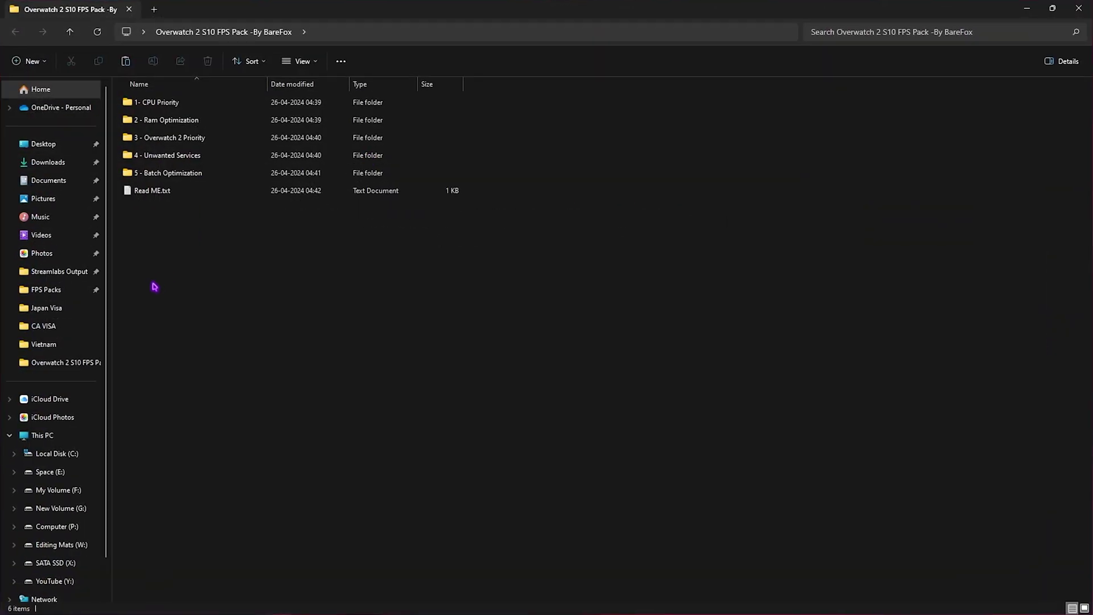
Examine the registry files in the AMD and INTEL subfolders of the 1- CPU Priority folder
double_click(199, 102)
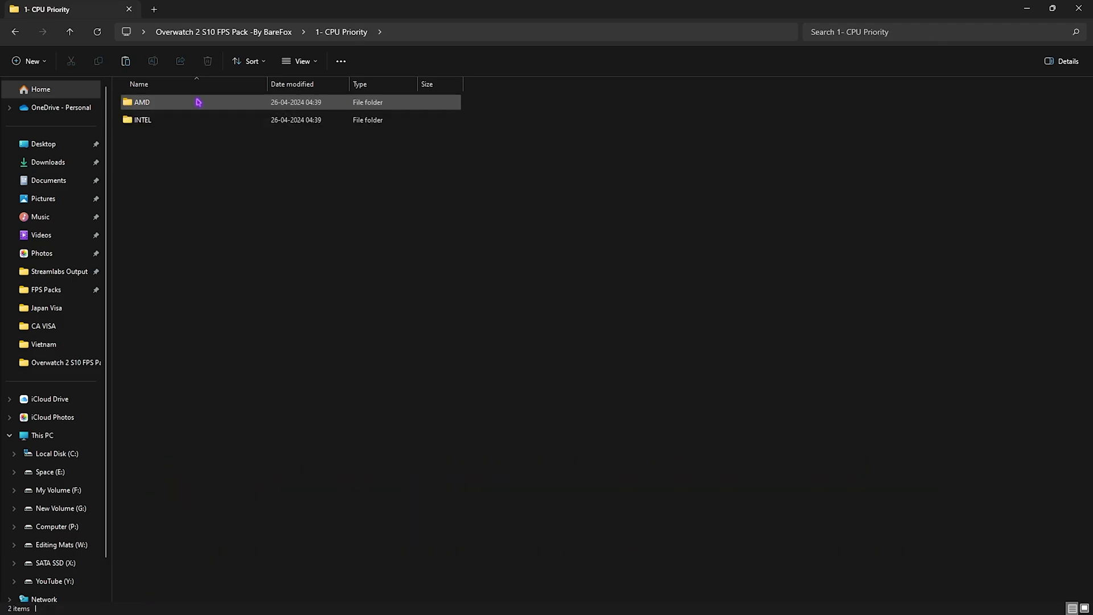
double_click(198, 102)
click(336, 31)
double_click(150, 119)
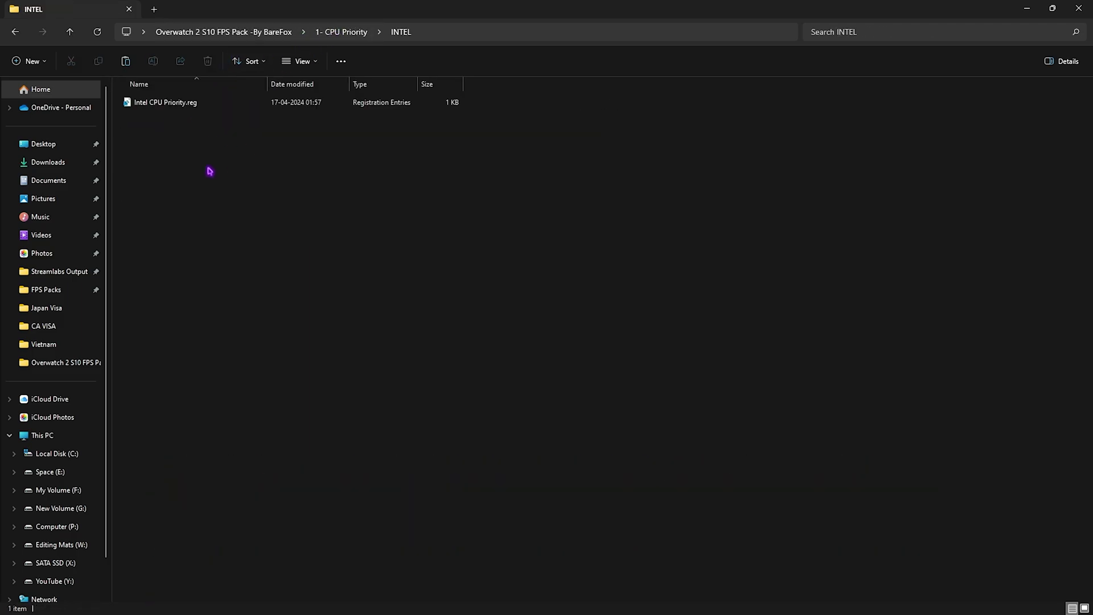
click(341, 32)
double_click(207, 102)
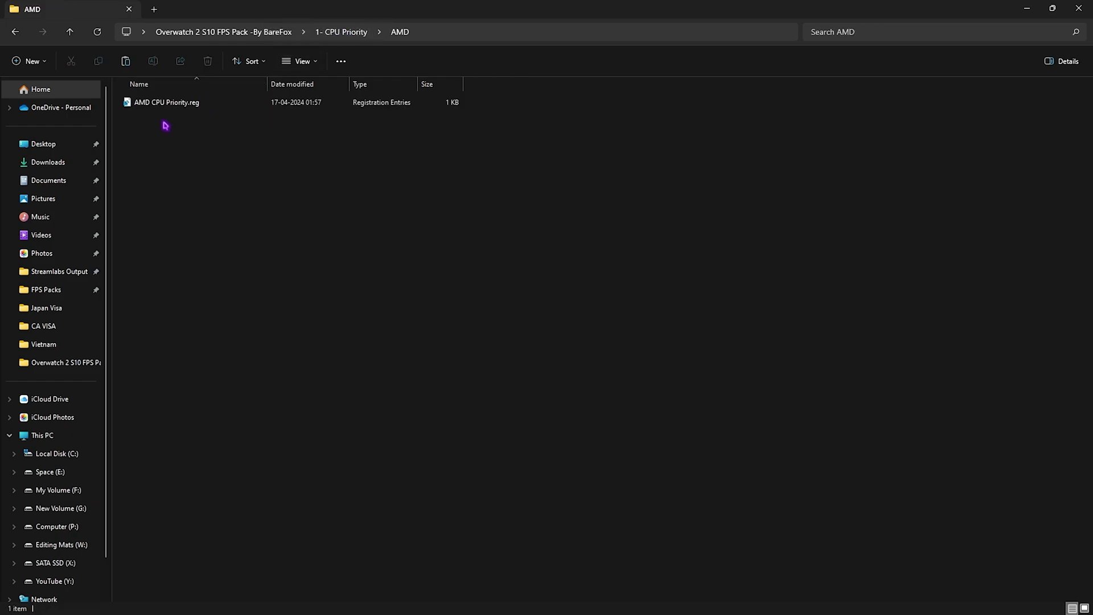
click(336, 33)
double_click(241, 120)
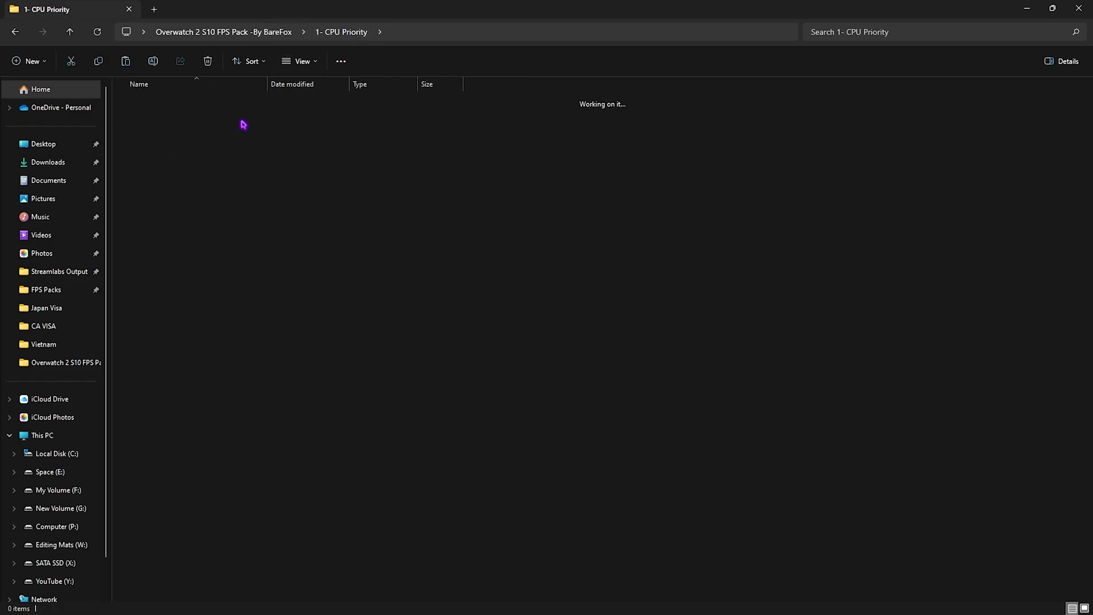
Examine the registry files in the 2 - Ram Optimization folder, including 32GB Ram.reg and Reset to Default.reg
click(240, 32)
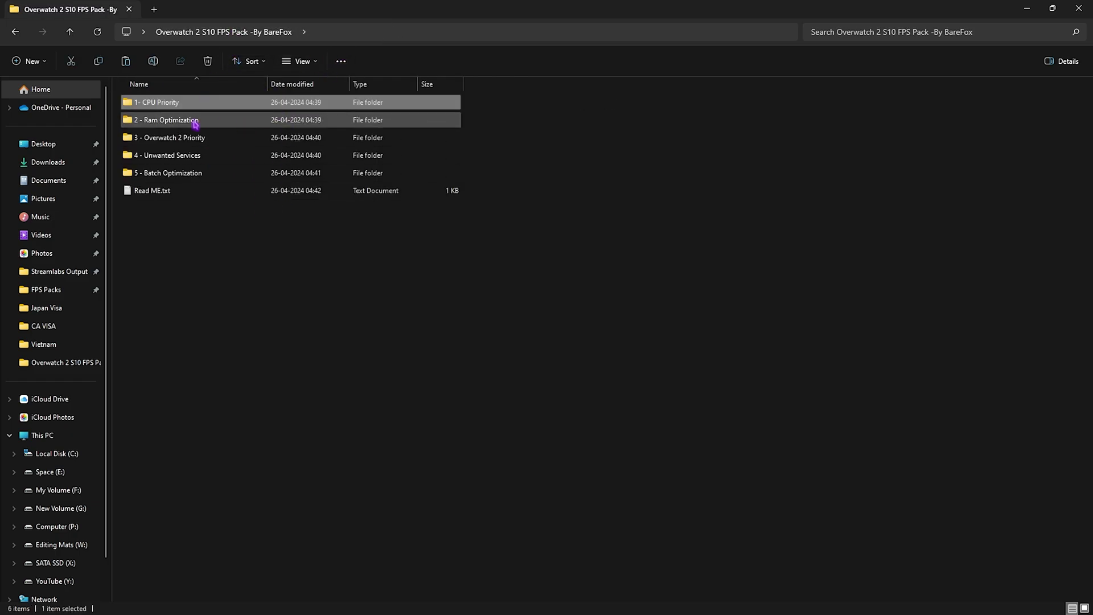
double_click(195, 122)
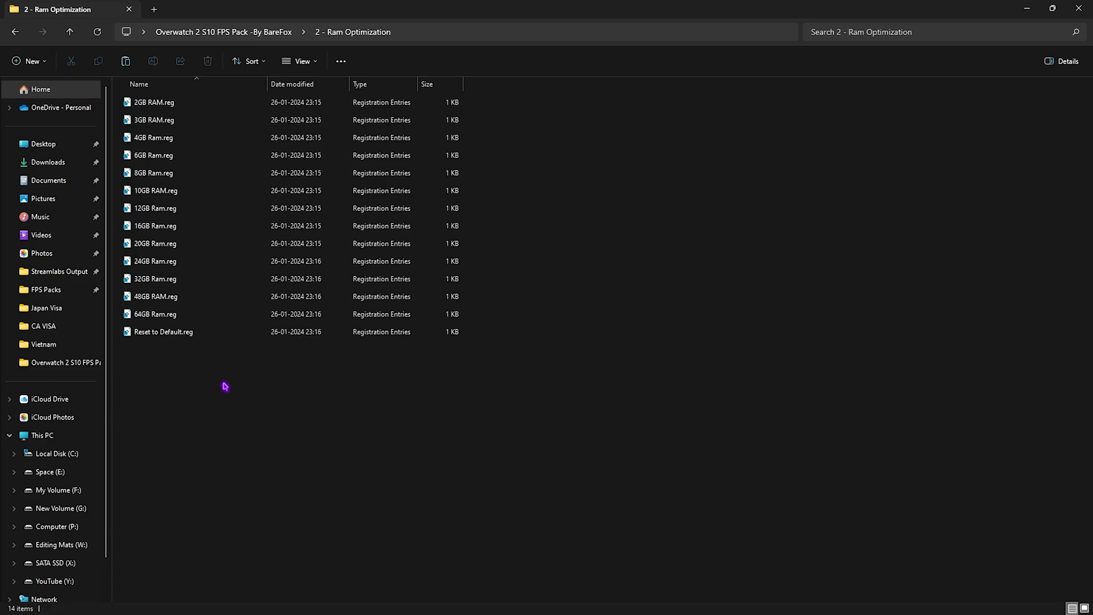
click(172, 282)
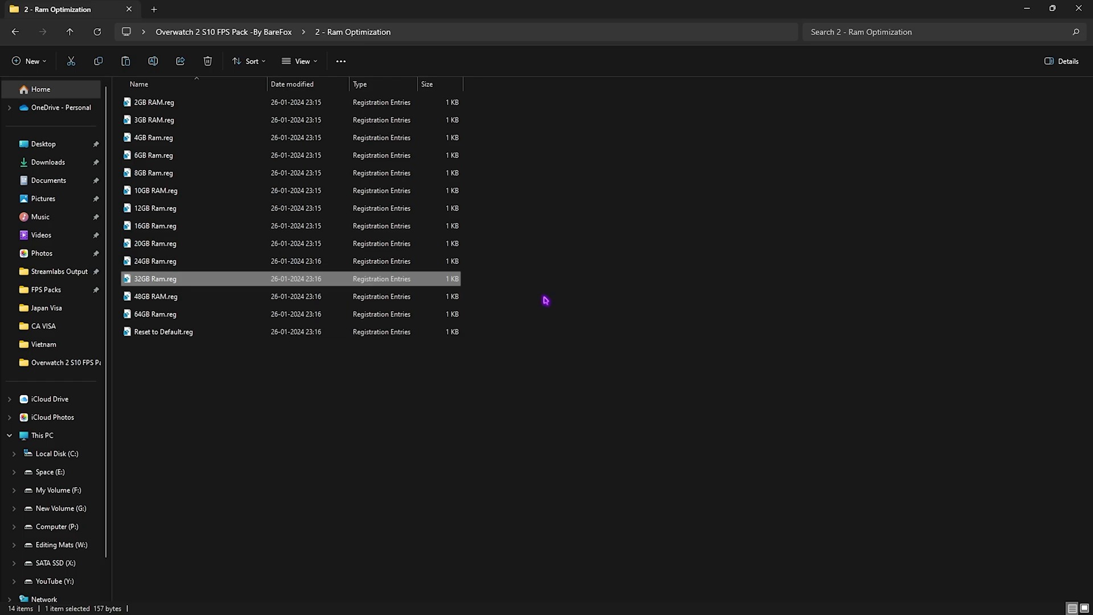
drag(567, 334, 458, 93)
click(593, 227)
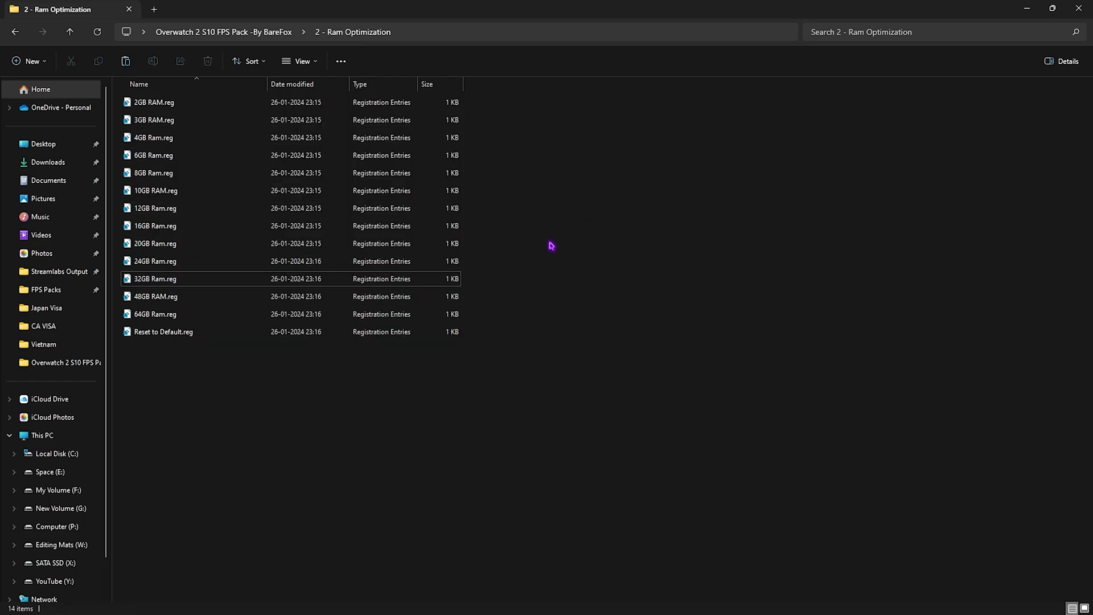
click(183, 335)
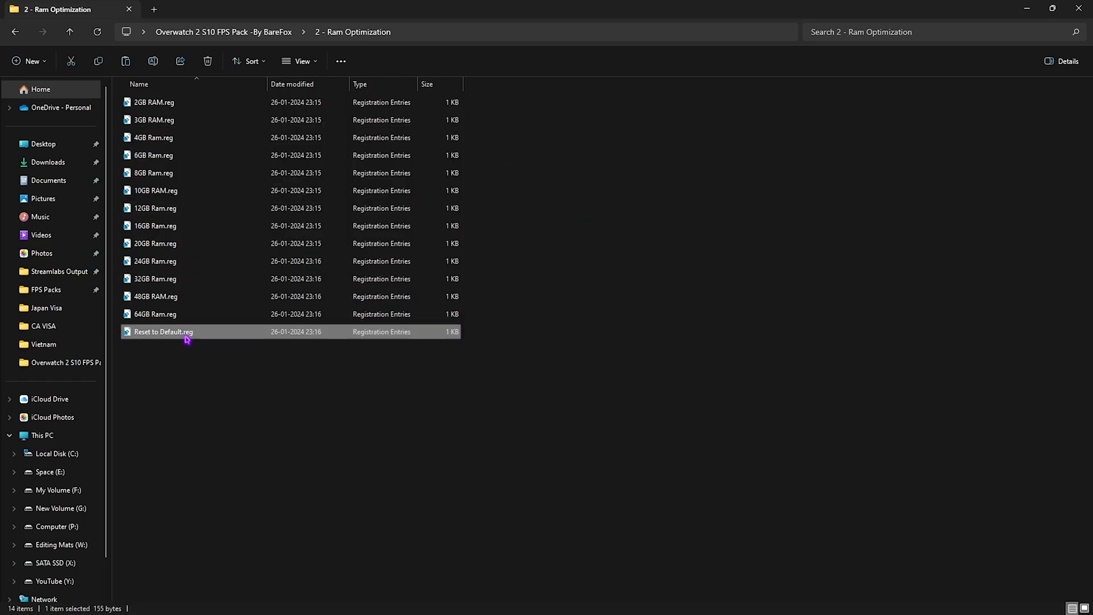
Open the 3 - Overwatch 2 Priority folder and examine its high and medium priority registry files
key(alt+Left)
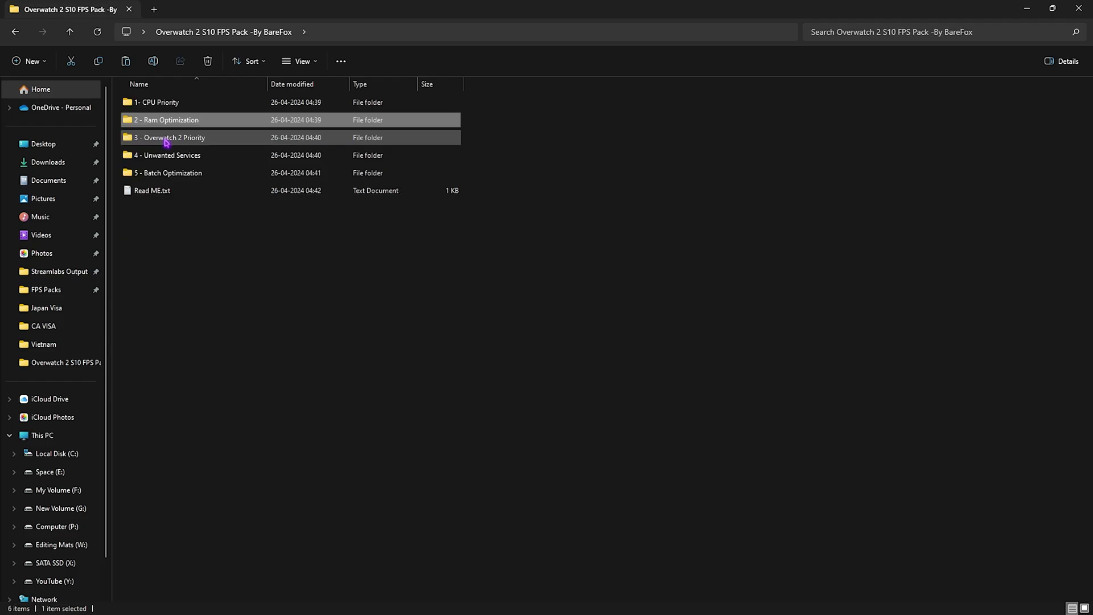
double_click(163, 140)
drag(183, 182, 209, 212)
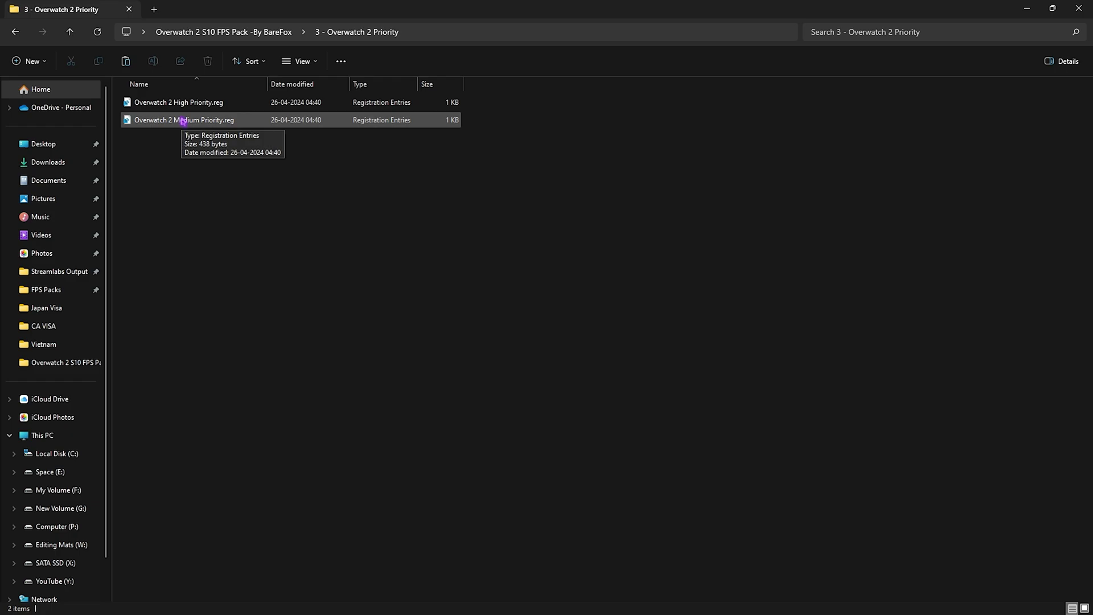
Review the service-disabling registry files in the 4 - Unwanted Services folder and open its Revert Registries subfolder
key(alt+Up)
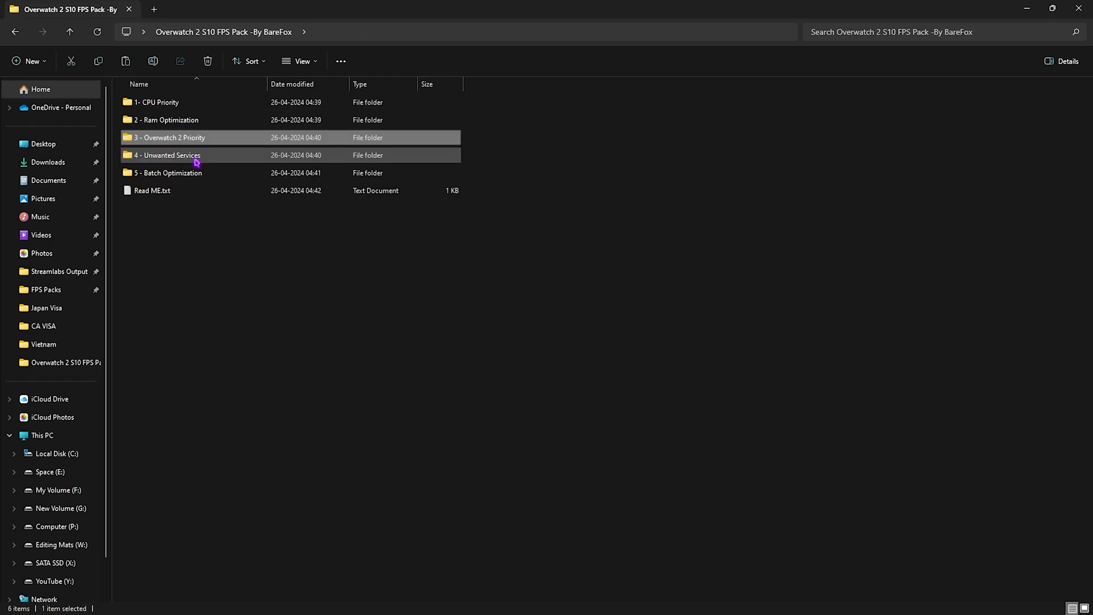
double_click(195, 156)
drag(213, 300, 179, 122)
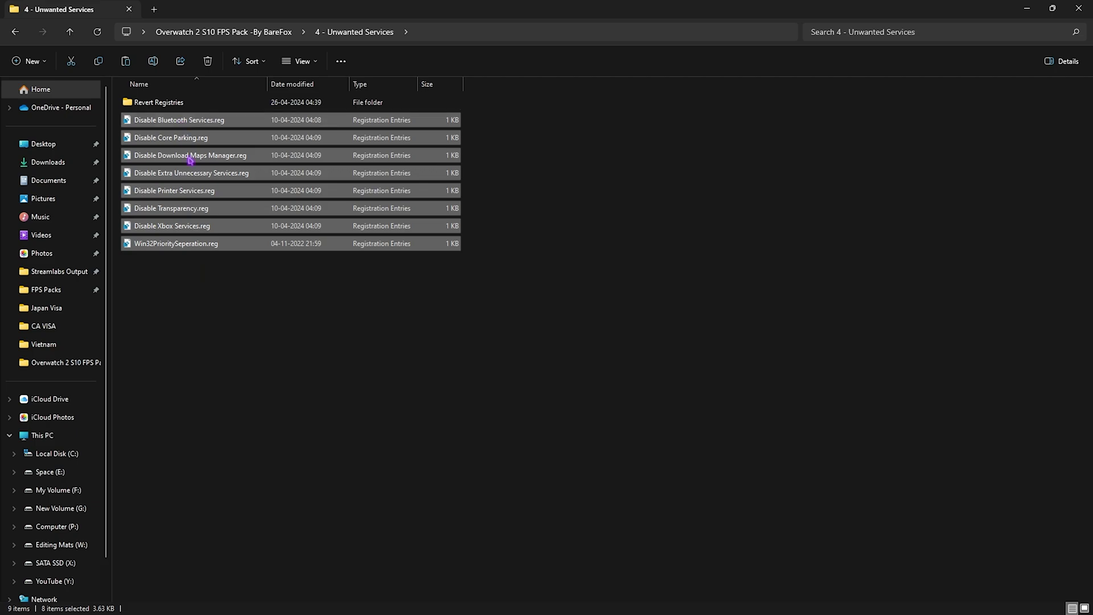
drag(283, 330, 174, 124)
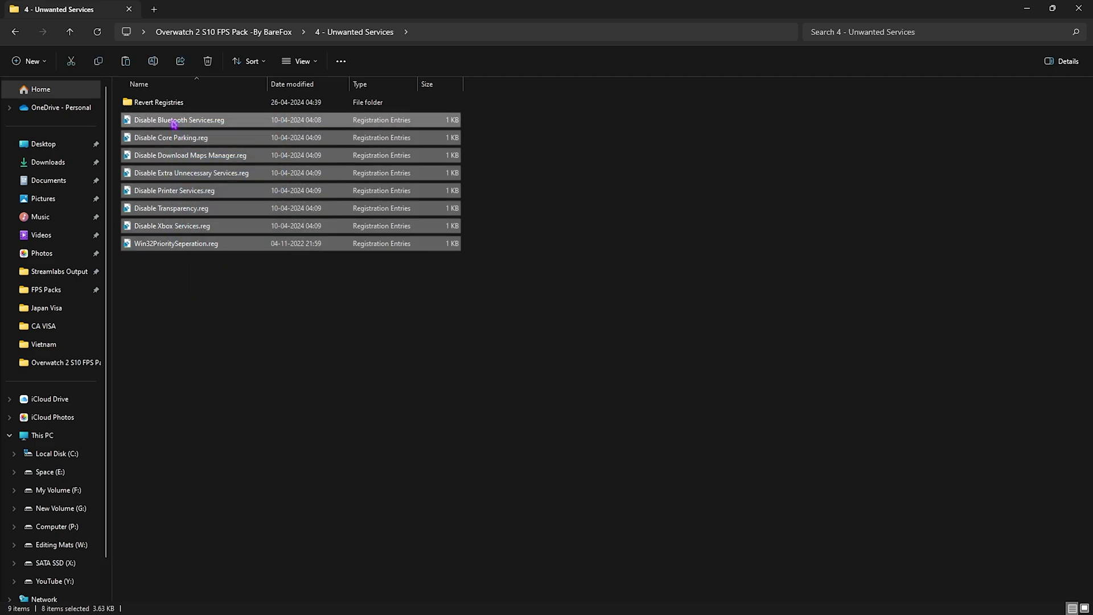
click(202, 316)
click(197, 122)
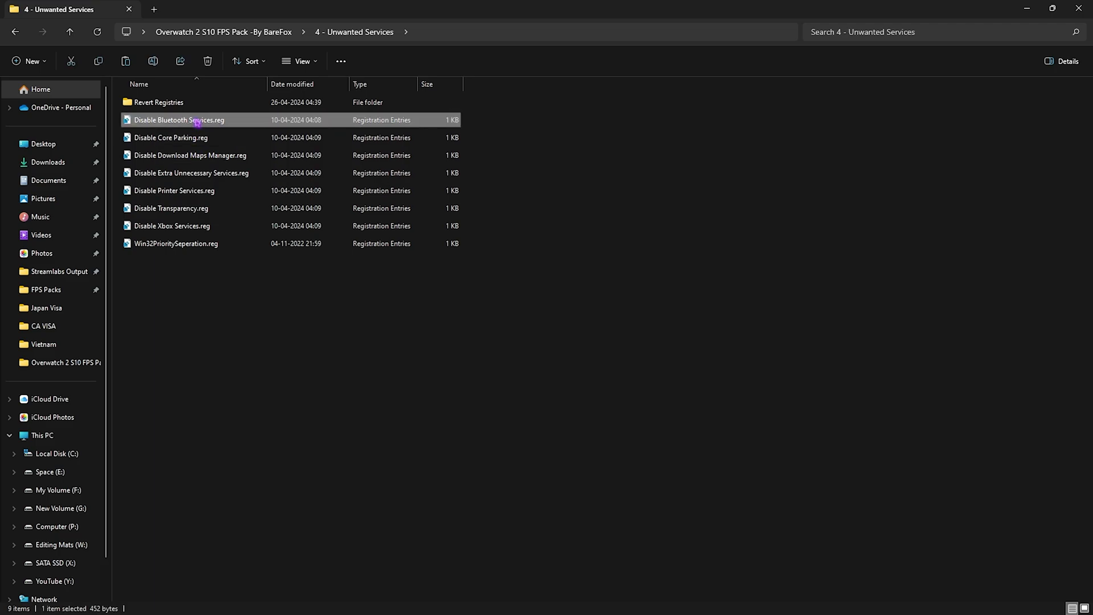
drag(263, 378, 206, 121)
double_click(204, 105)
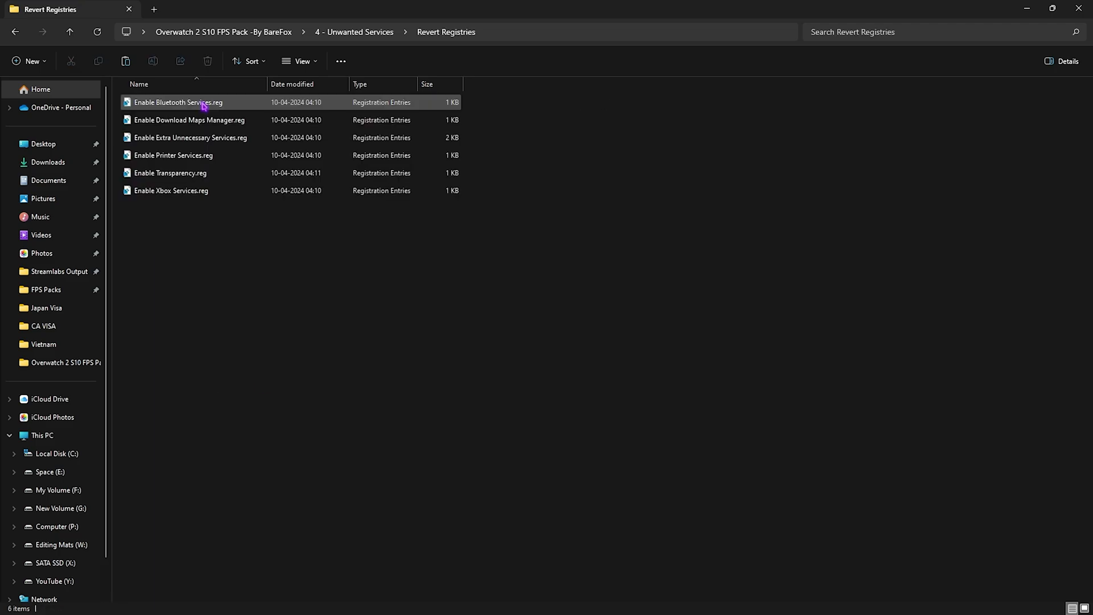
Open the pack's 5 - Batch Optimization folder and look over its batch and command scripts
key(alt+Up)
key(alt+Up)
double_click(153, 172)
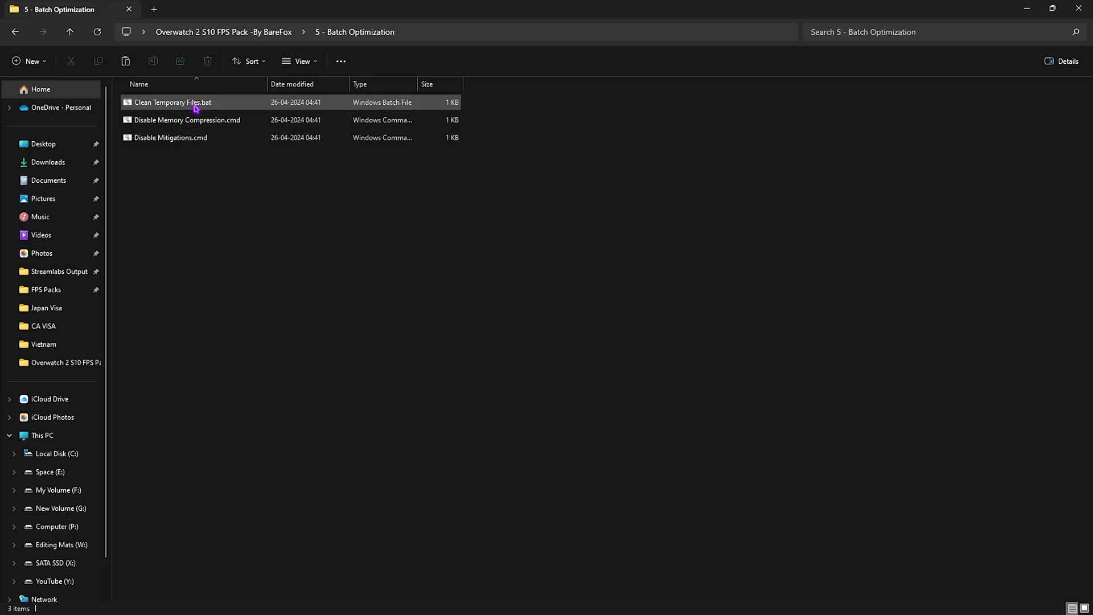
click(193, 120)
click(177, 140)
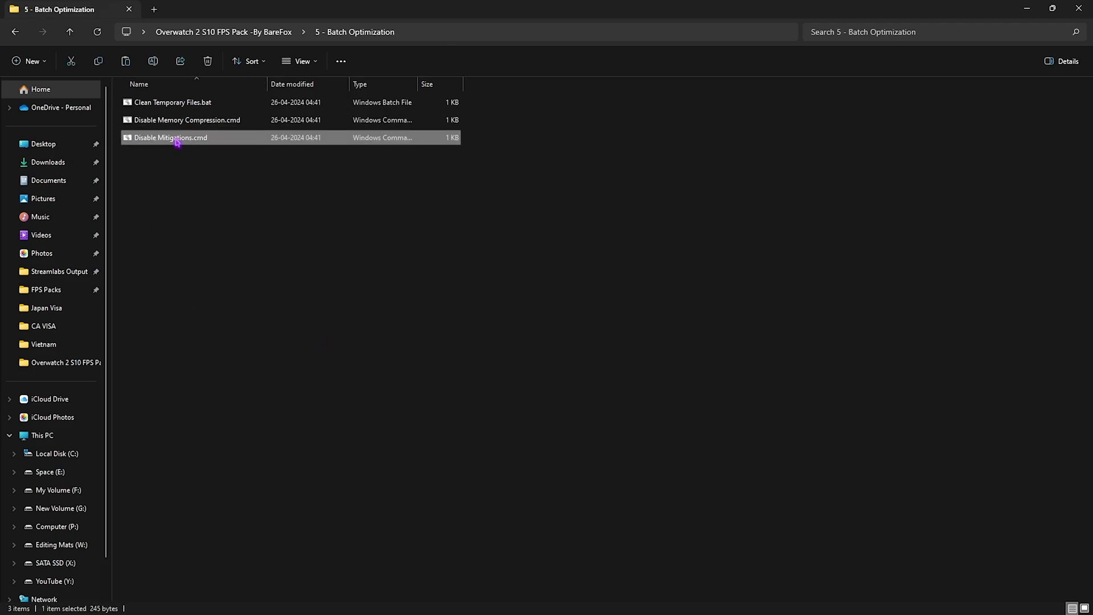
Run Clean Temporary Files.bat and continue through it to delete all temporary files
click(195, 106)
right_click(195, 107)
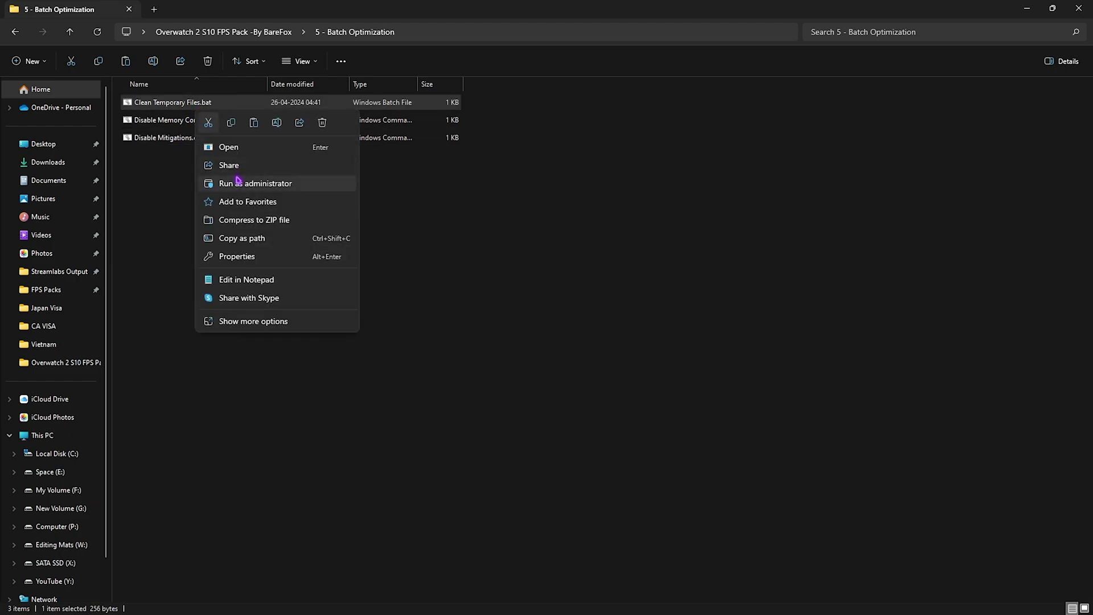
click(232, 148)
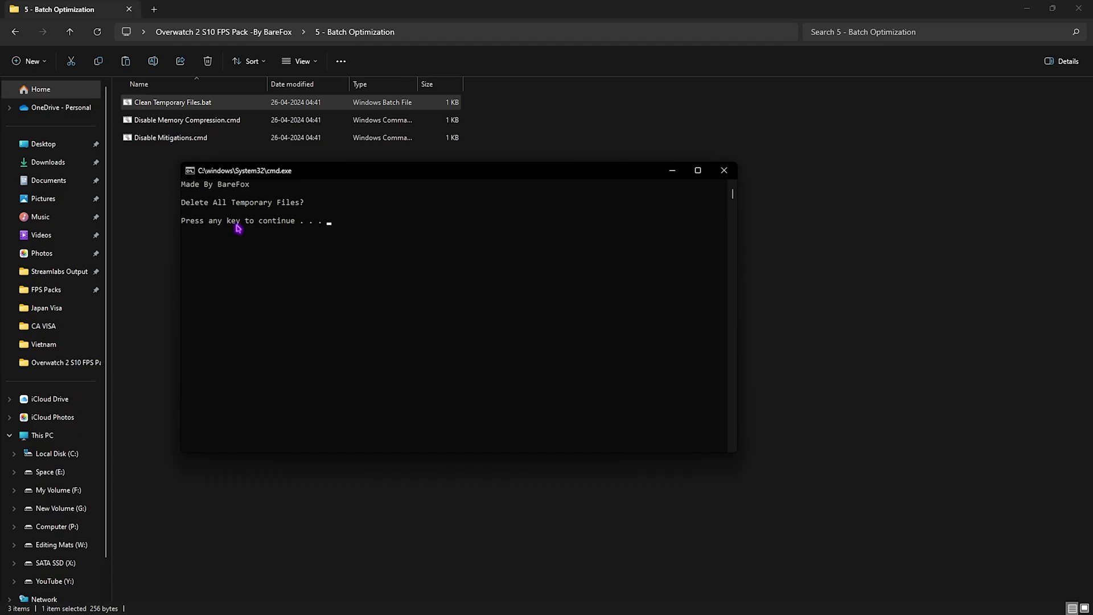
key(Return)
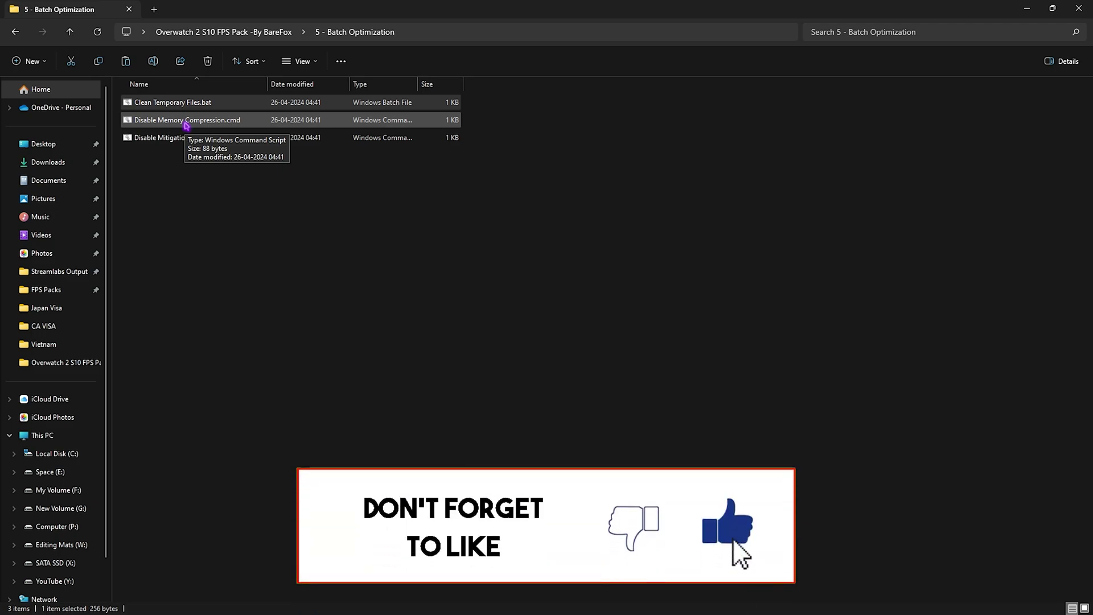
Examine the PowerShell command inside Disable Memory Compression.cmd in Notepad without changing it, and close the file
click(186, 125)
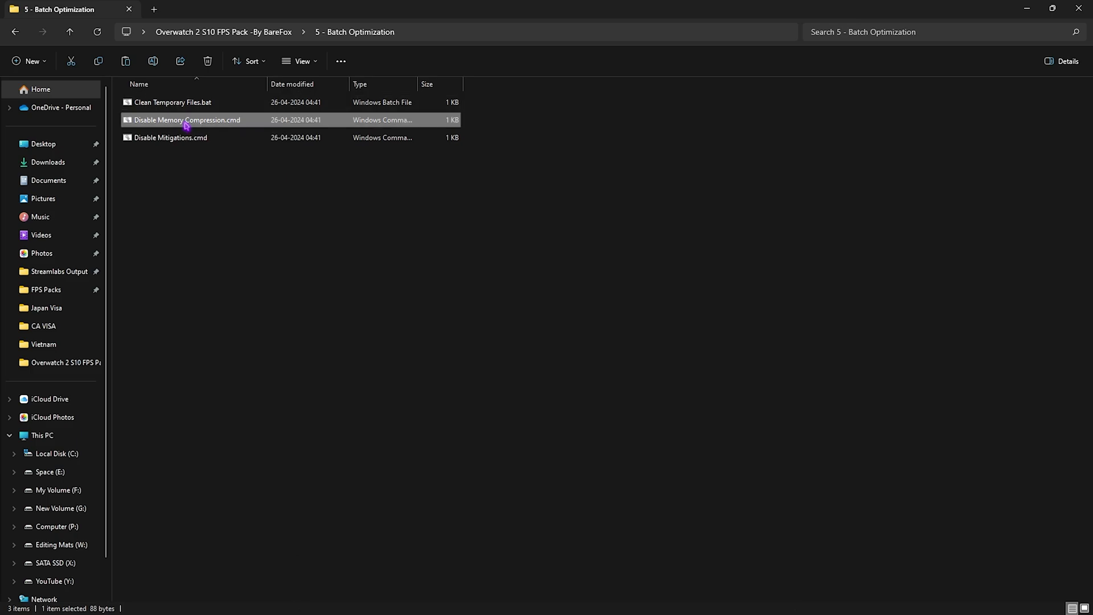
right_click(187, 125)
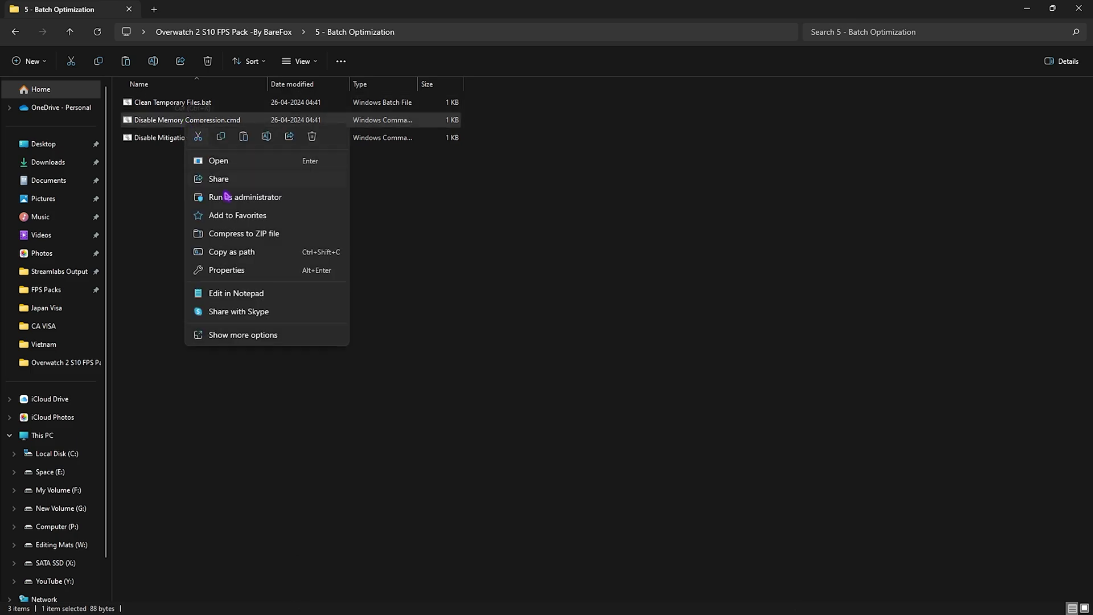
click(244, 290)
drag(427, 202, 209, 206)
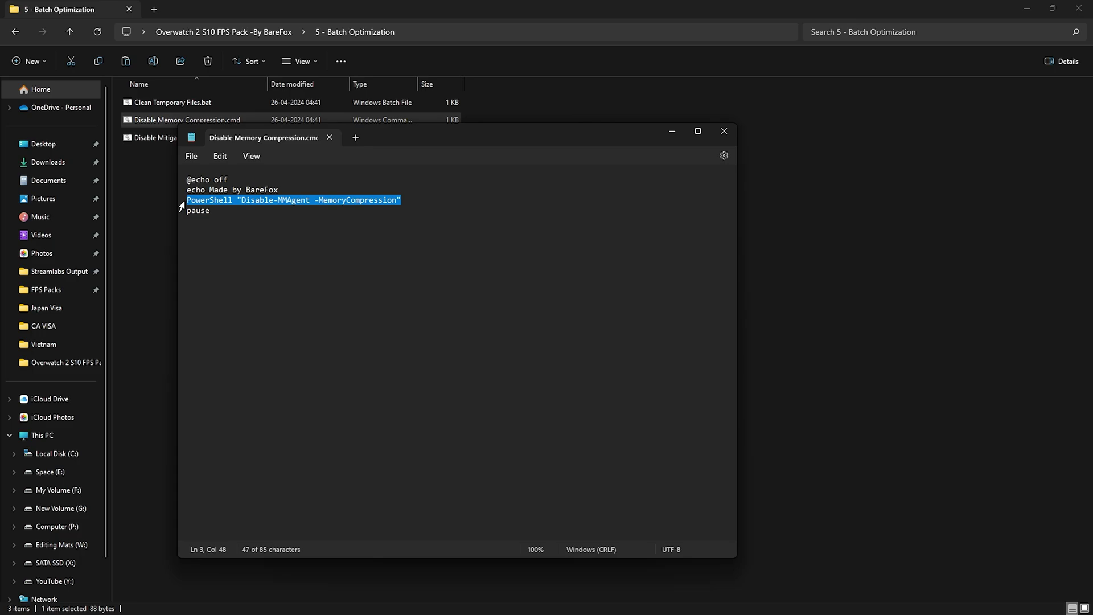
click(178, 261)
click(723, 131)
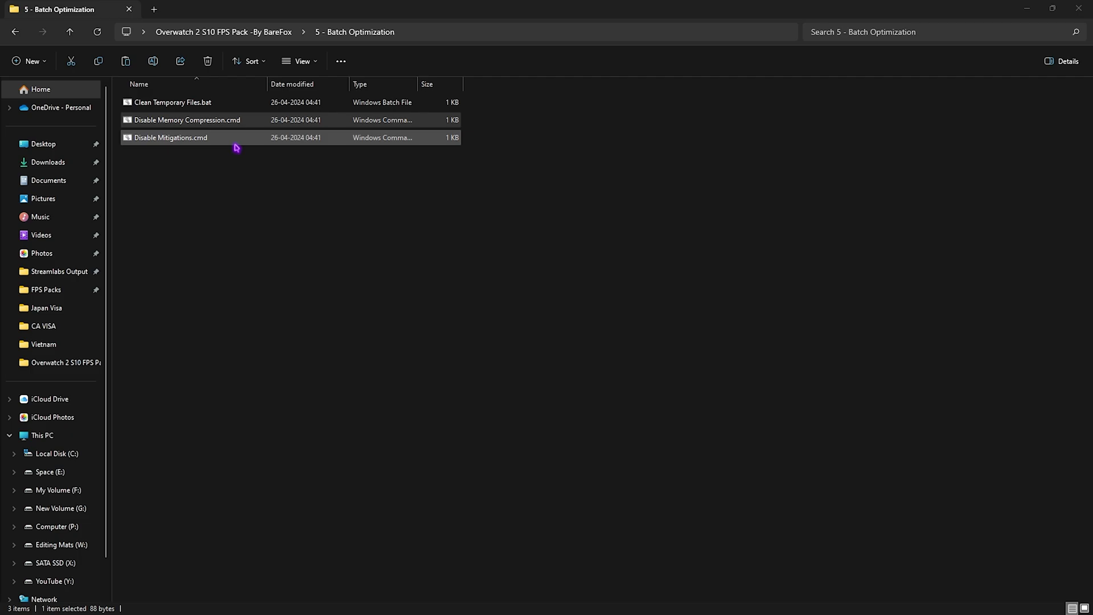
Return to the main Overwatch 2 S10 FPS Pack folder and close the folder window
drag(230, 243, 210, 96)
click(245, 32)
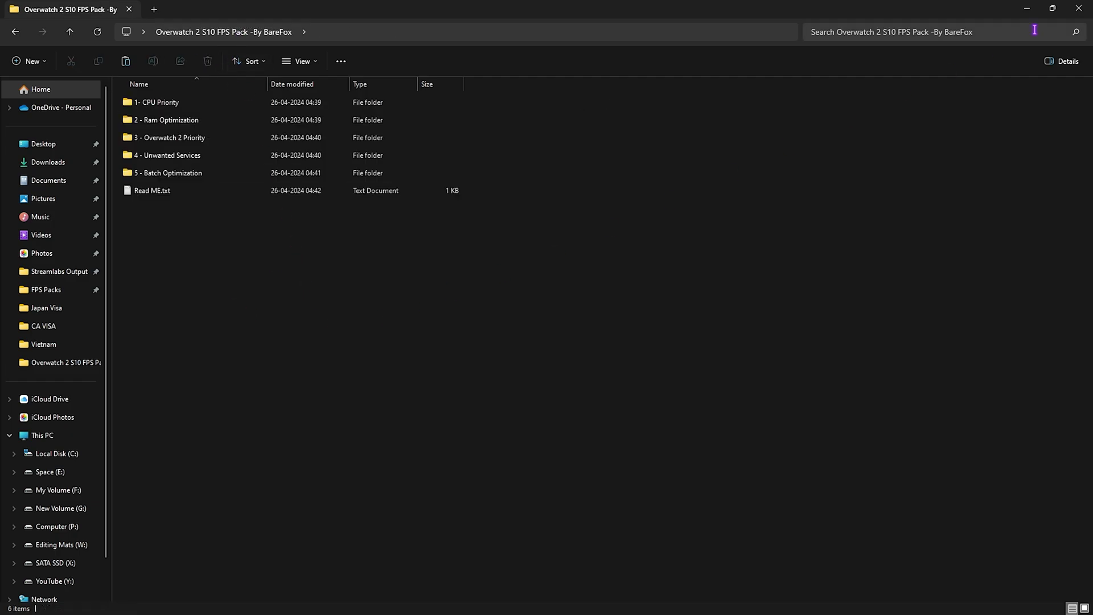
click(1078, 9)
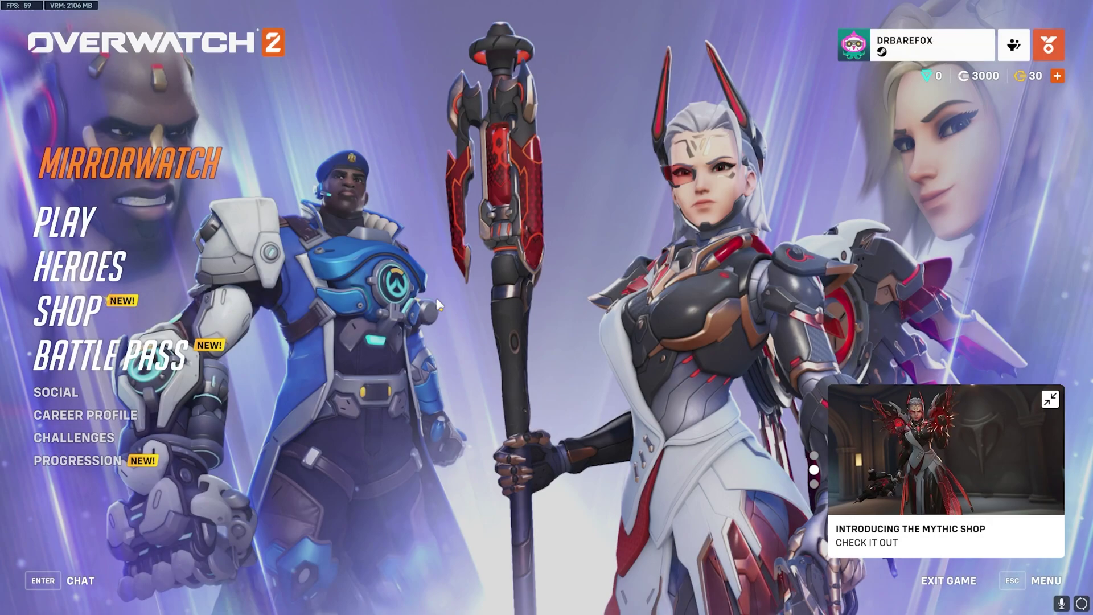
Switch to Overwatch 2, open its video options and turn on Dynamic Render Scale
key(Escape)
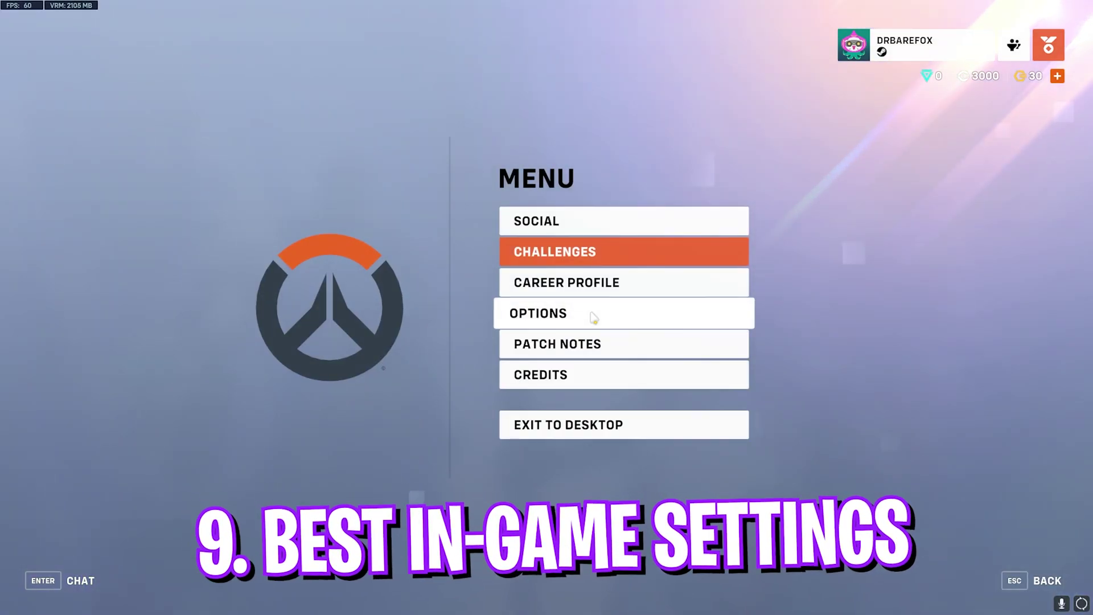
click(591, 312)
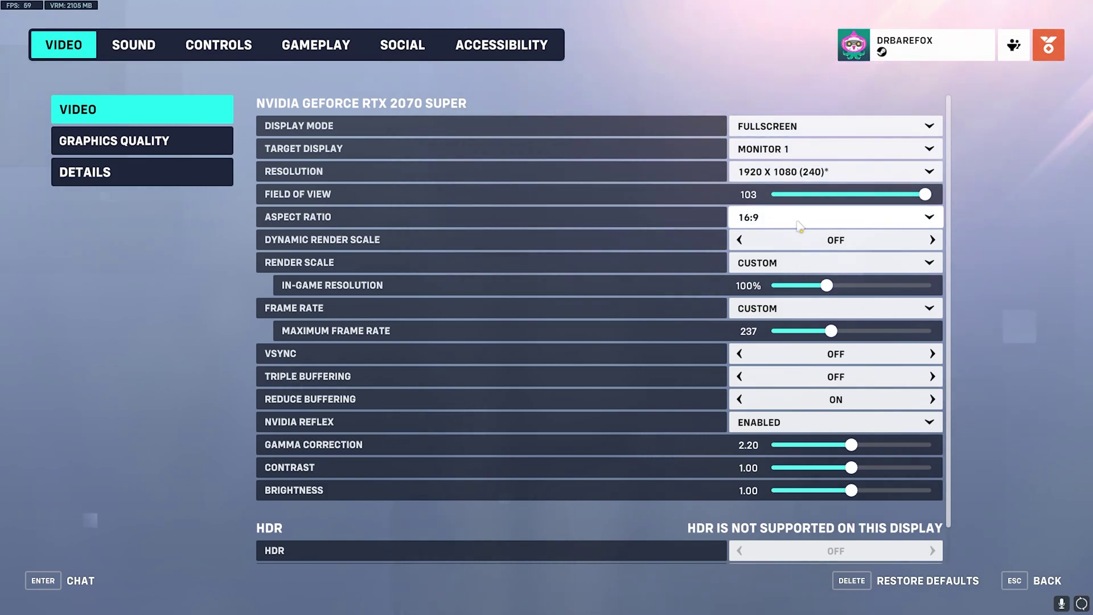
click(740, 240)
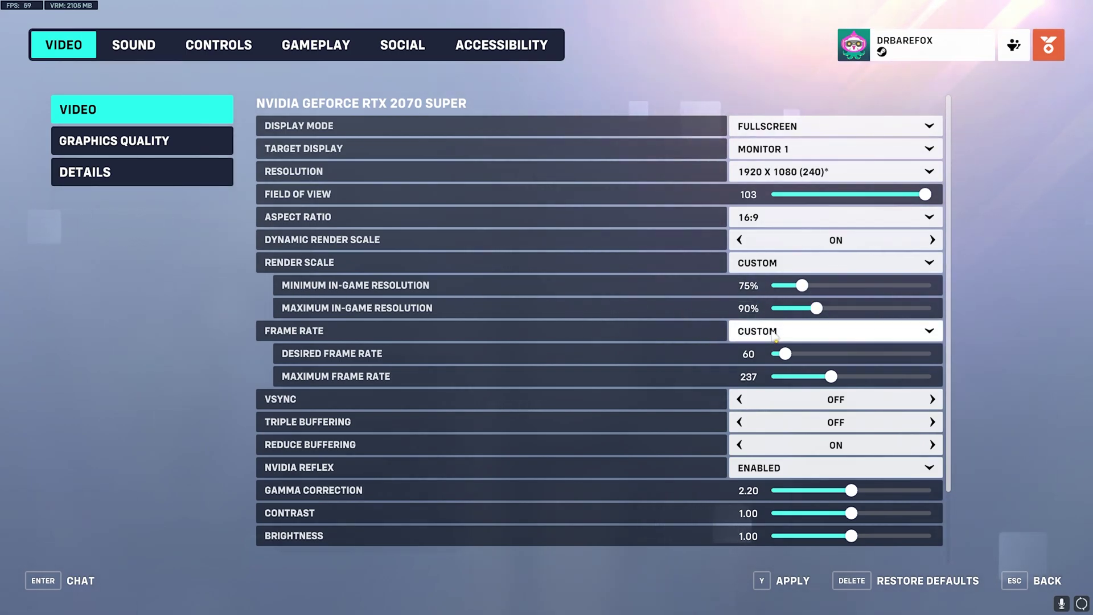
Set both the desired frame rate and the maximum frame rate to 237
click(749, 354)
text(238)
key(BackSpace)
text(7)
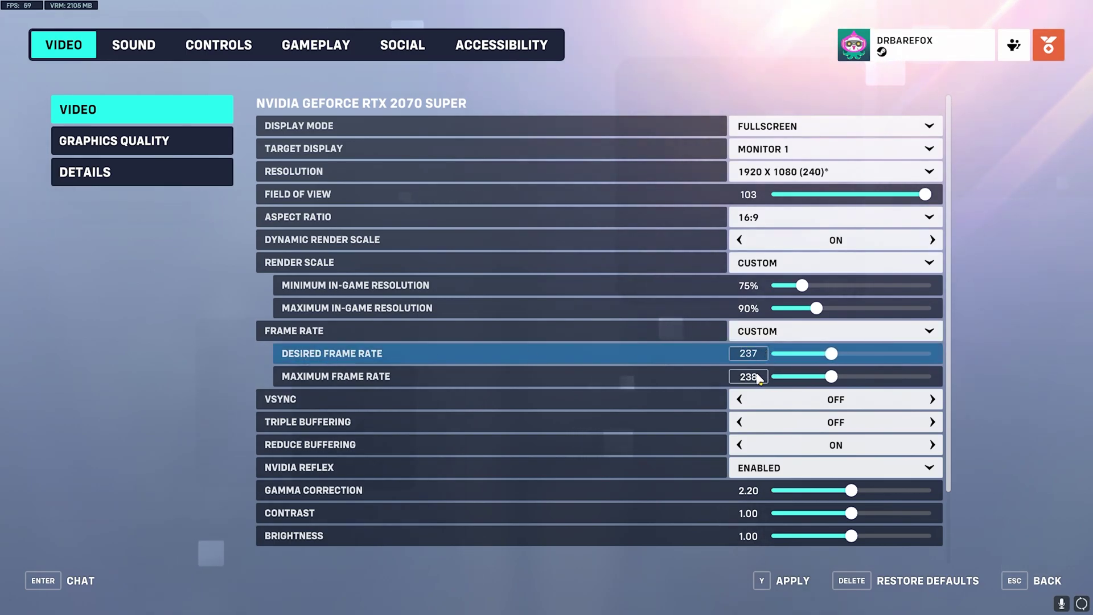
click(757, 376)
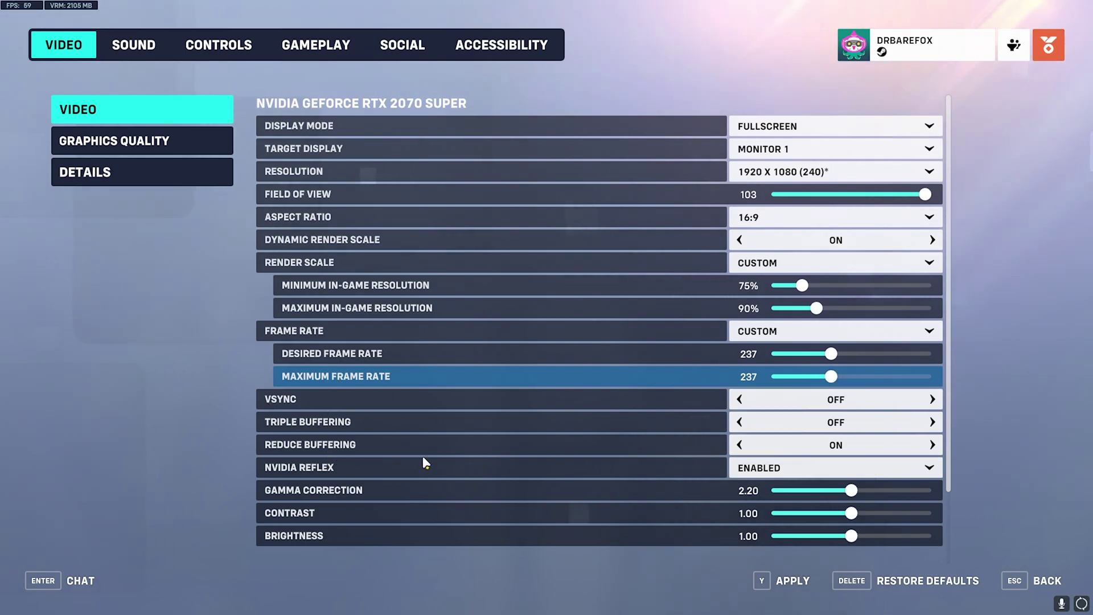
Set NVIDIA Reflex to Enabled + Boost and check the remaining video settings down to HDR
click(778, 469)
click(800, 534)
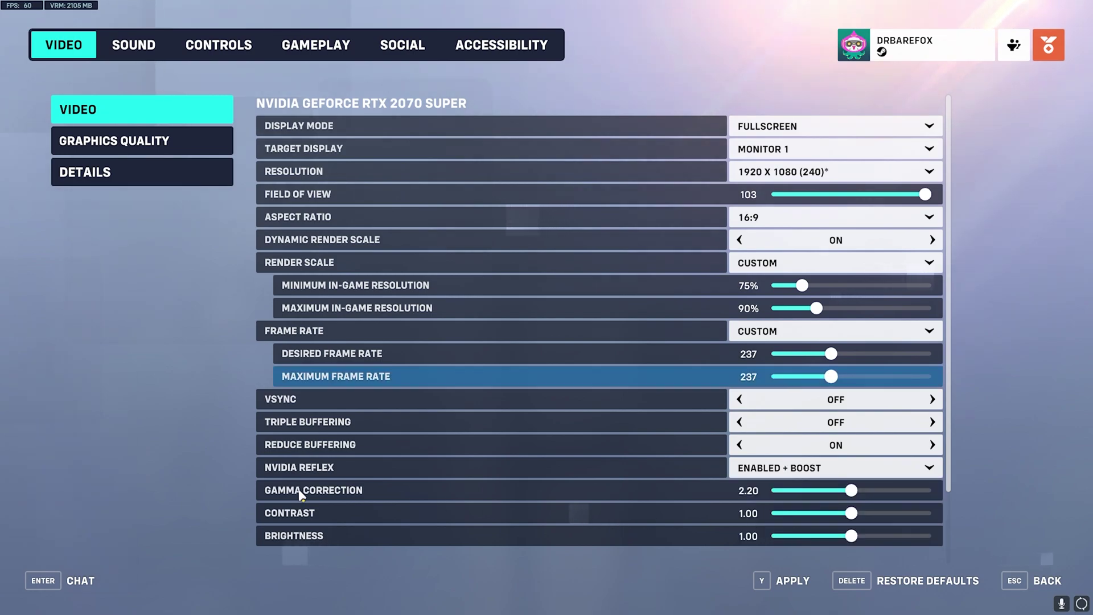
scroll(401, 519, down, 3)
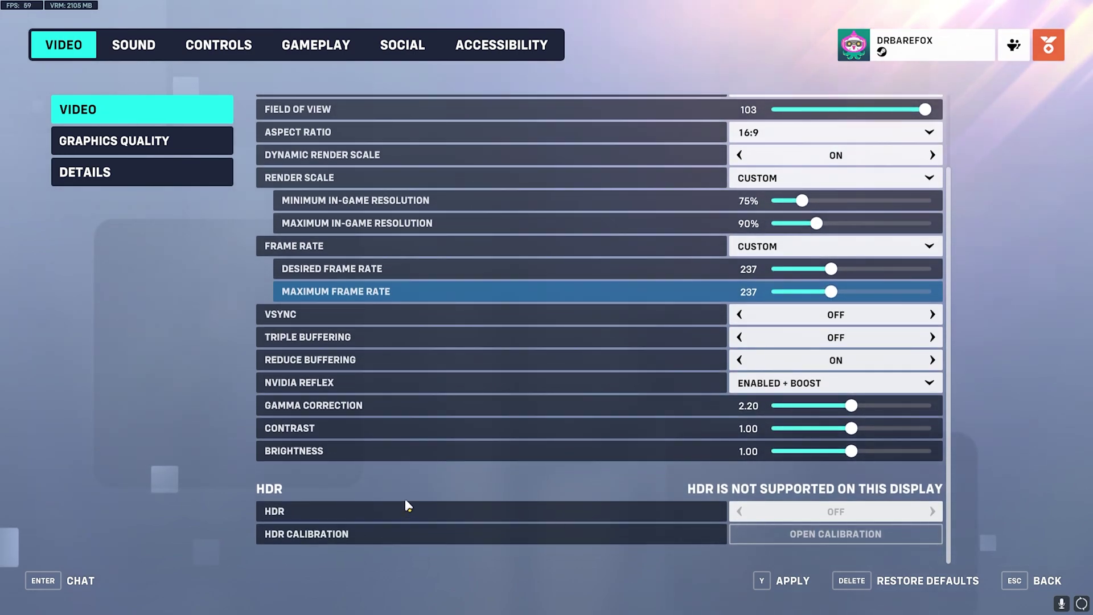
scroll(405, 499, up, 3)
Open the graphics quality settings and set the overall Graphics Quality preset to Medium
click(172, 141)
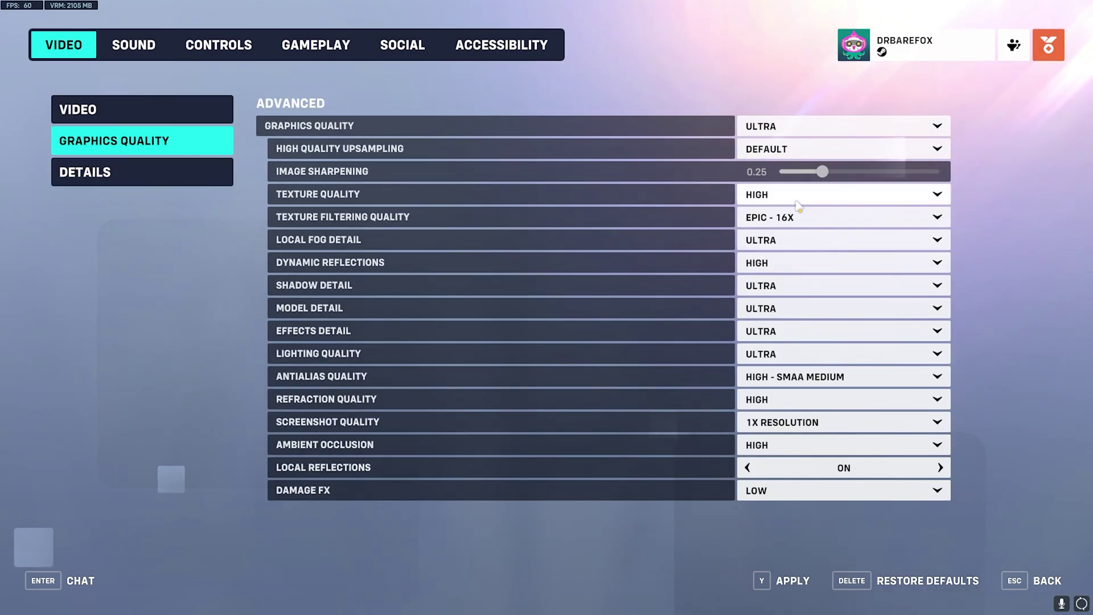
click(785, 127)
click(785, 173)
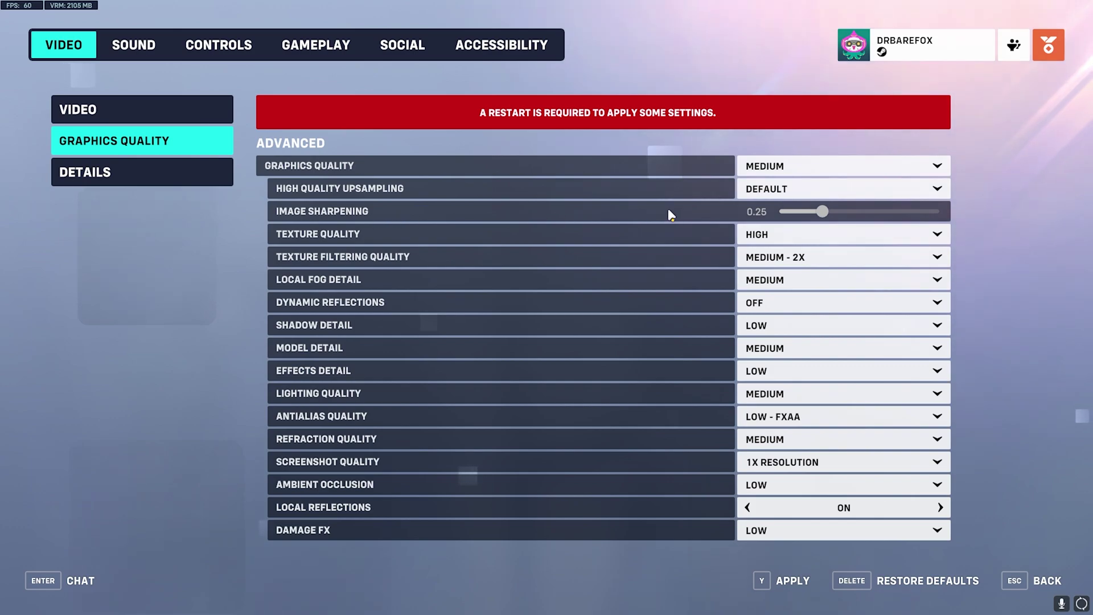
Set Texture Quality to Medium and Texture Filtering Quality to Low - 1X
click(742, 235)
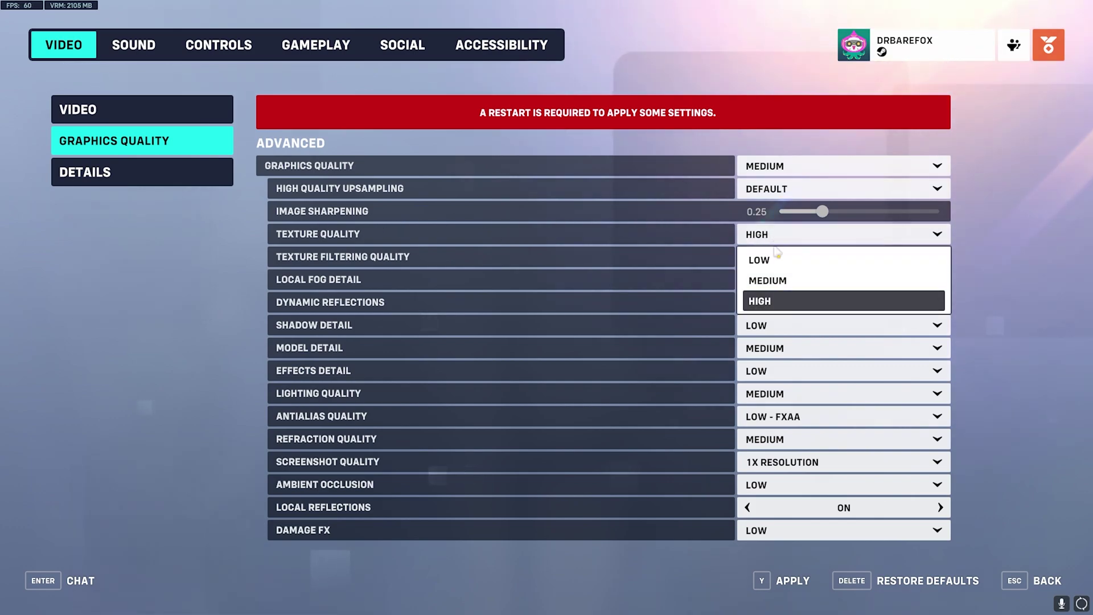
click(741, 276)
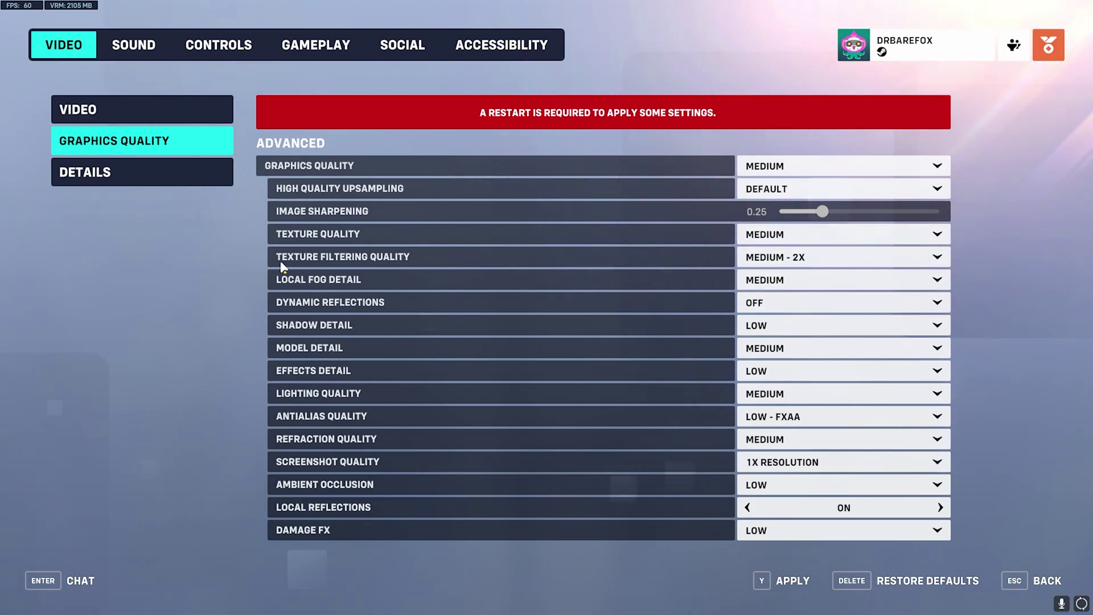
click(743, 257)
click(790, 281)
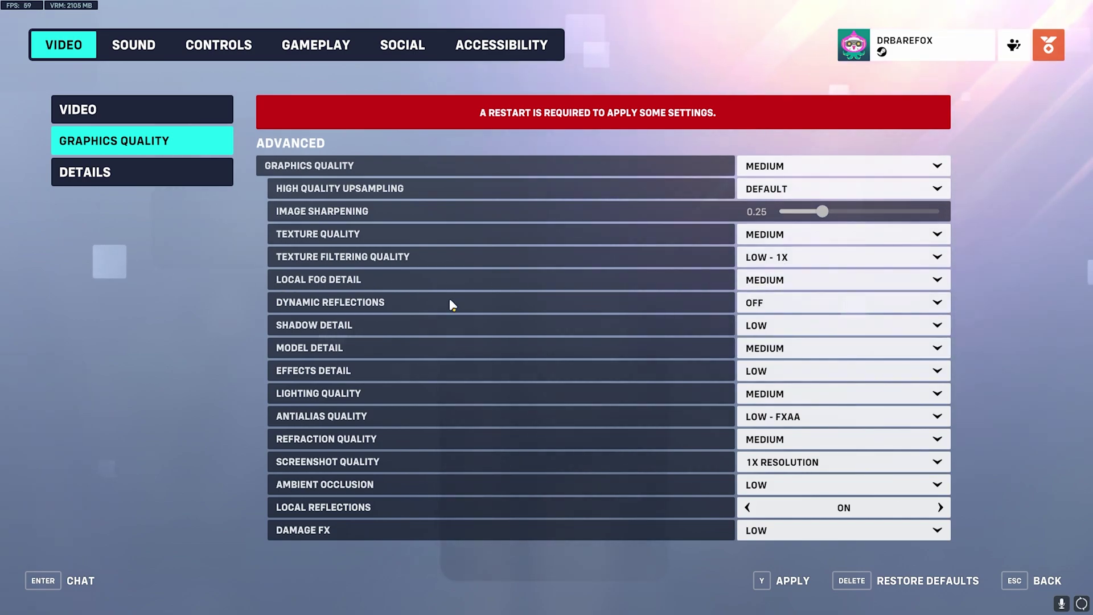
Check the available options for Dynamic Reflections, Shadow Detail and Model Detail
click(767, 306)
click(768, 309)
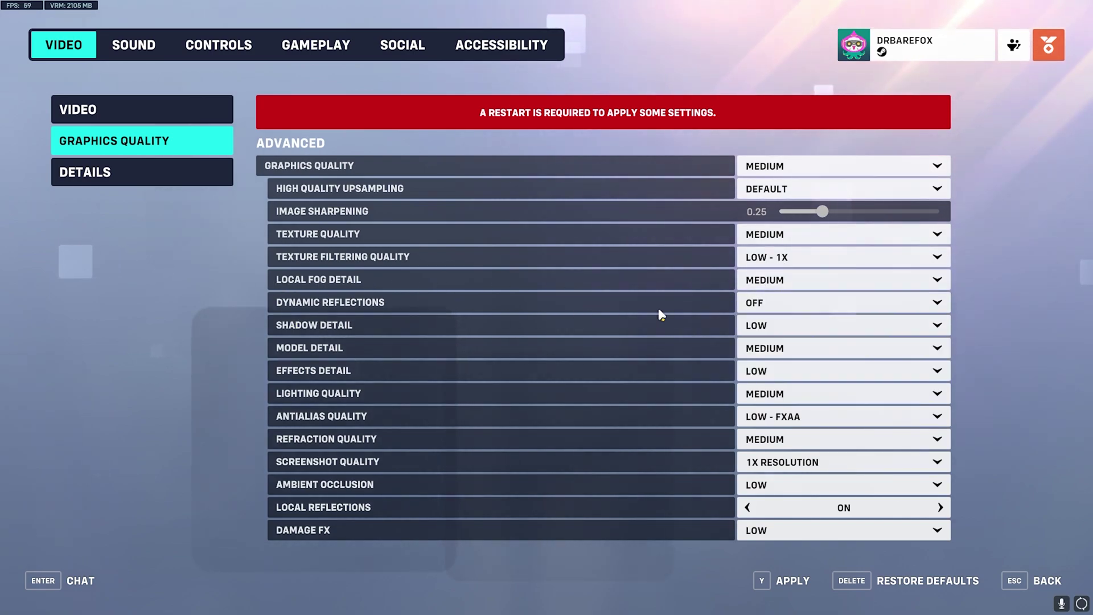
click(825, 327)
click(760, 372)
click(850, 370)
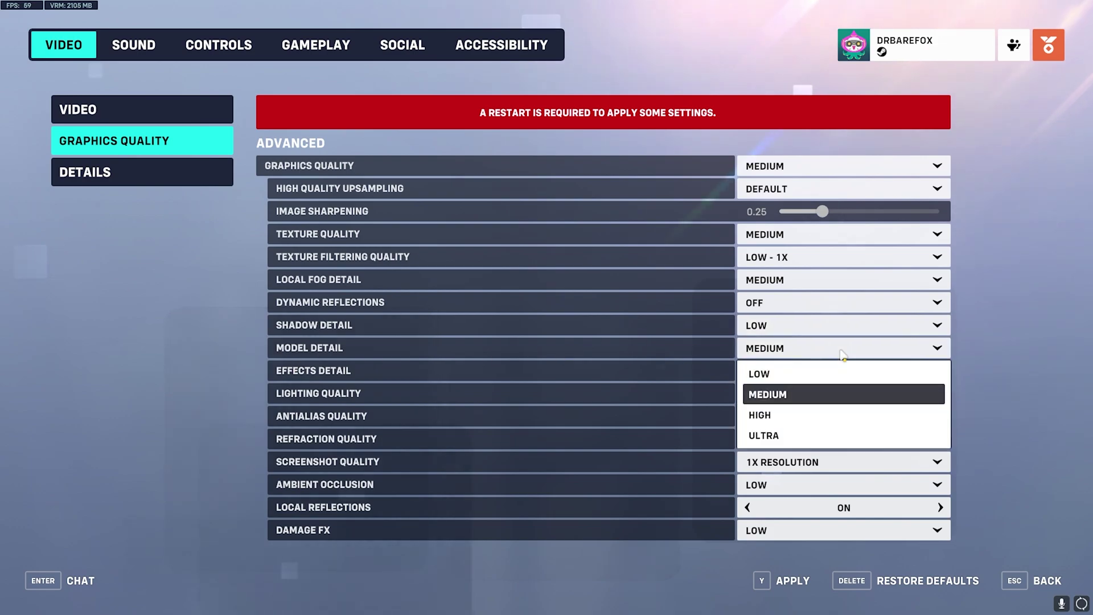
click(800, 376)
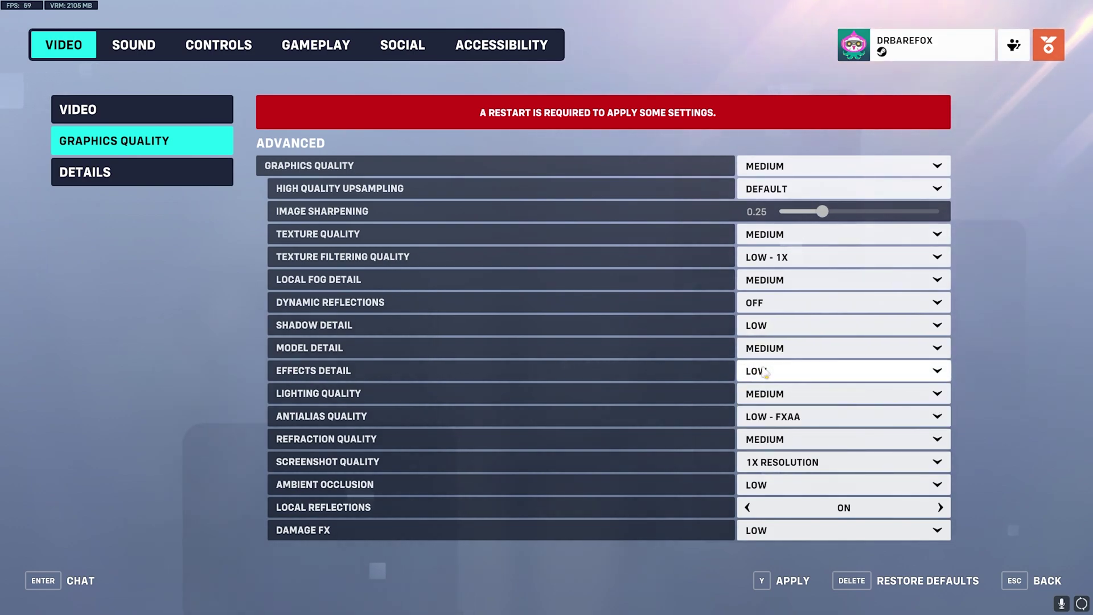
Set Lighting Quality to Low, Antialias Quality to Low - FXAA and Refraction Quality to Medium
click(774, 394)
click(766, 418)
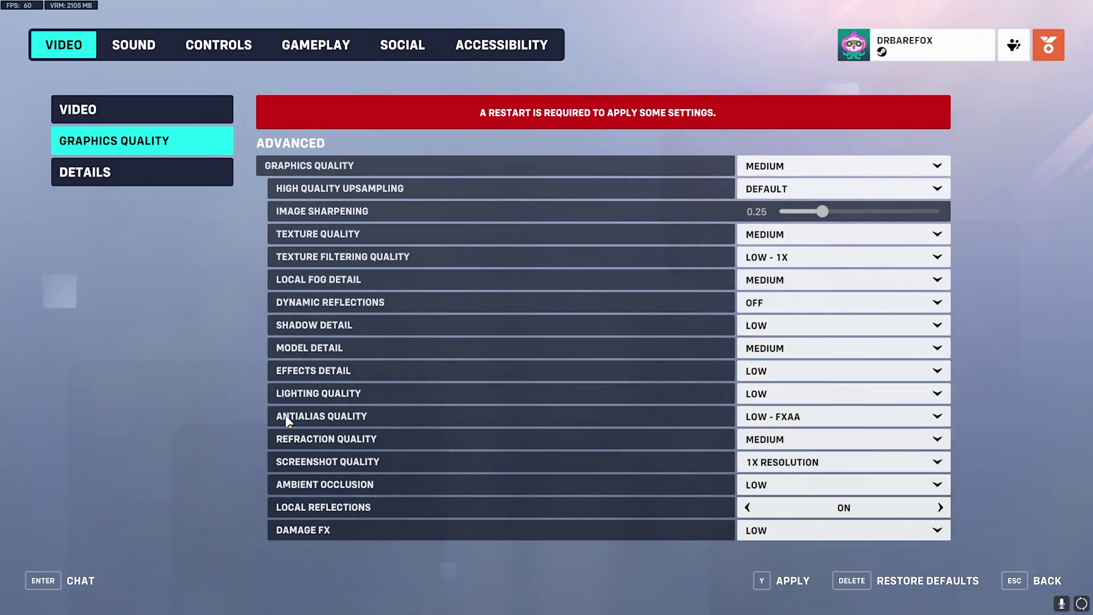
click(787, 417)
click(786, 464)
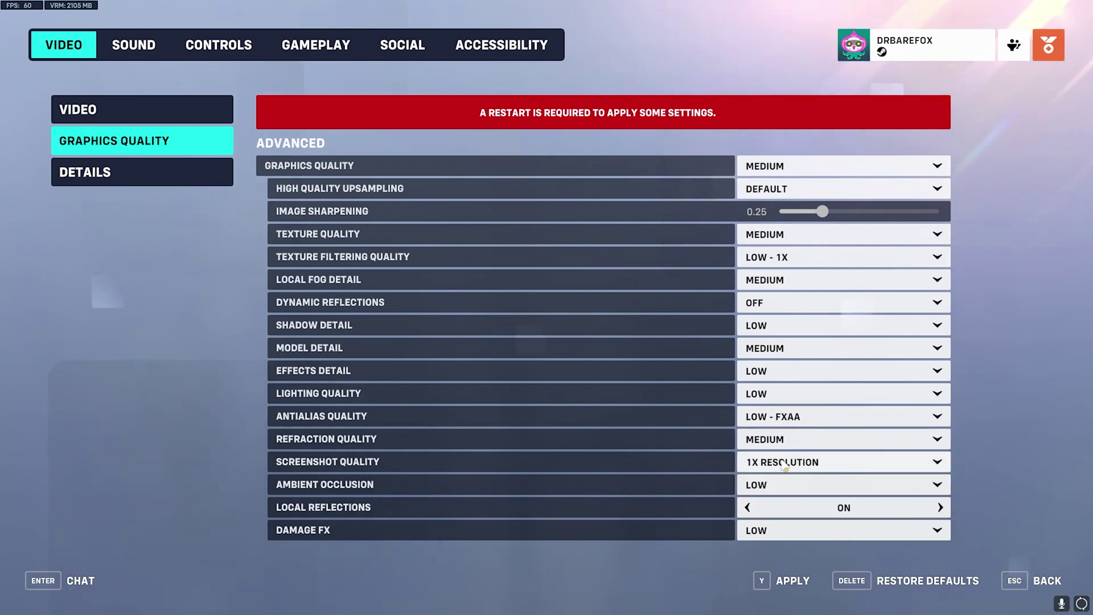
click(330, 443)
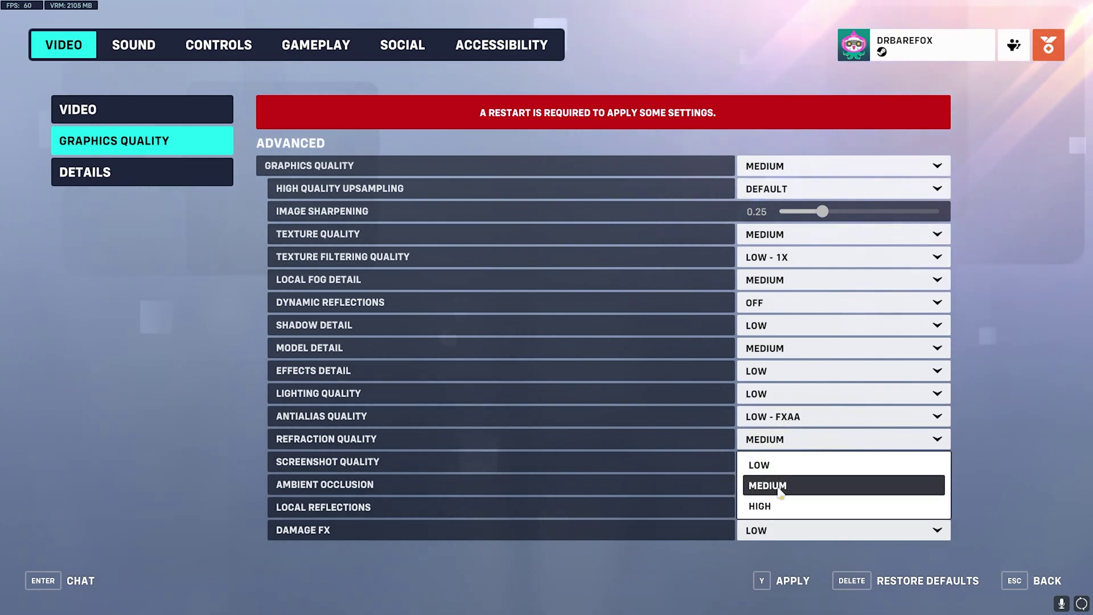
click(757, 484)
Set Screenshot Quality to 5X Resolution and Ambient Occlusion to Off, and open the video details settings
click(763, 461)
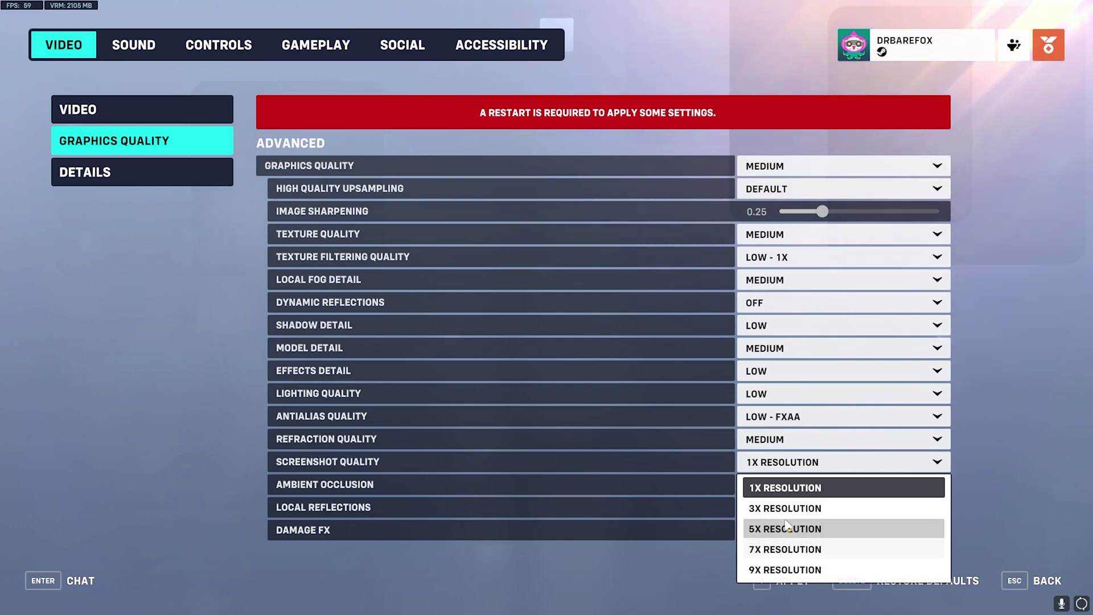
click(766, 527)
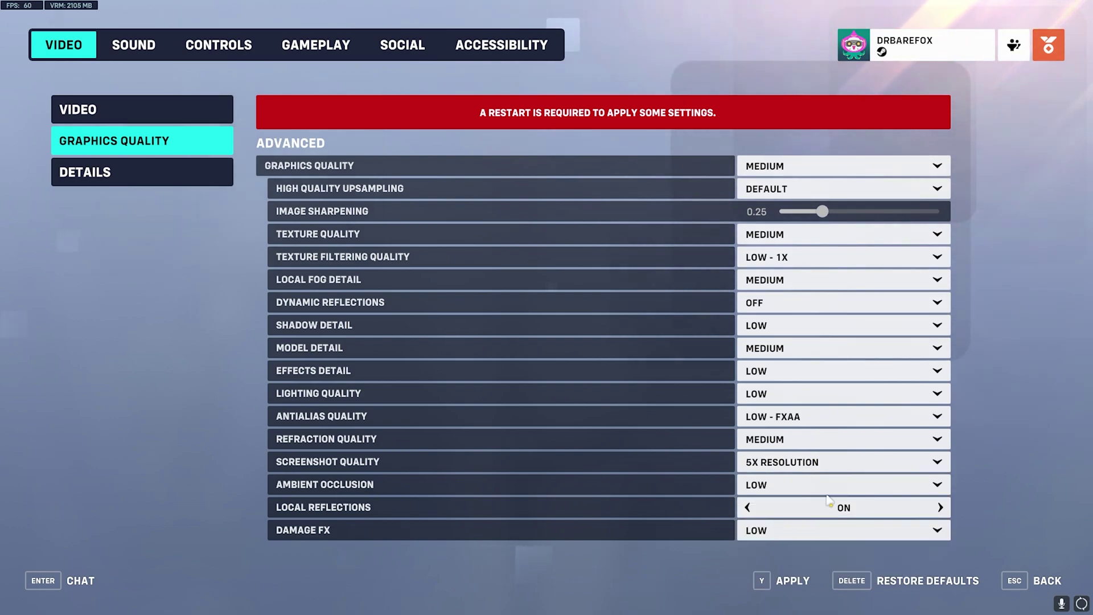
click(785, 485)
click(785, 513)
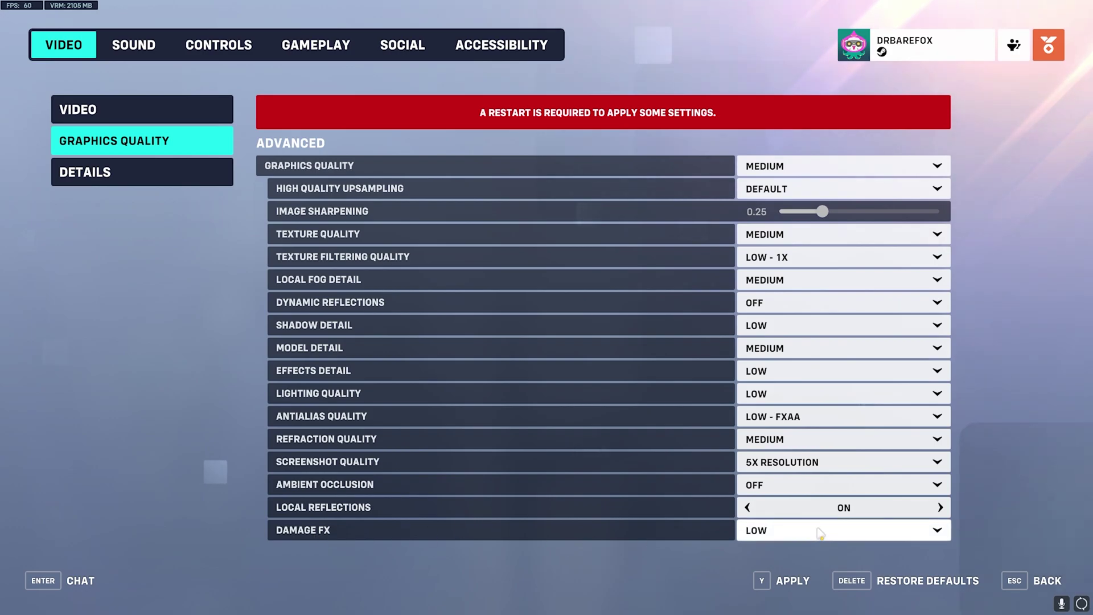
click(131, 175)
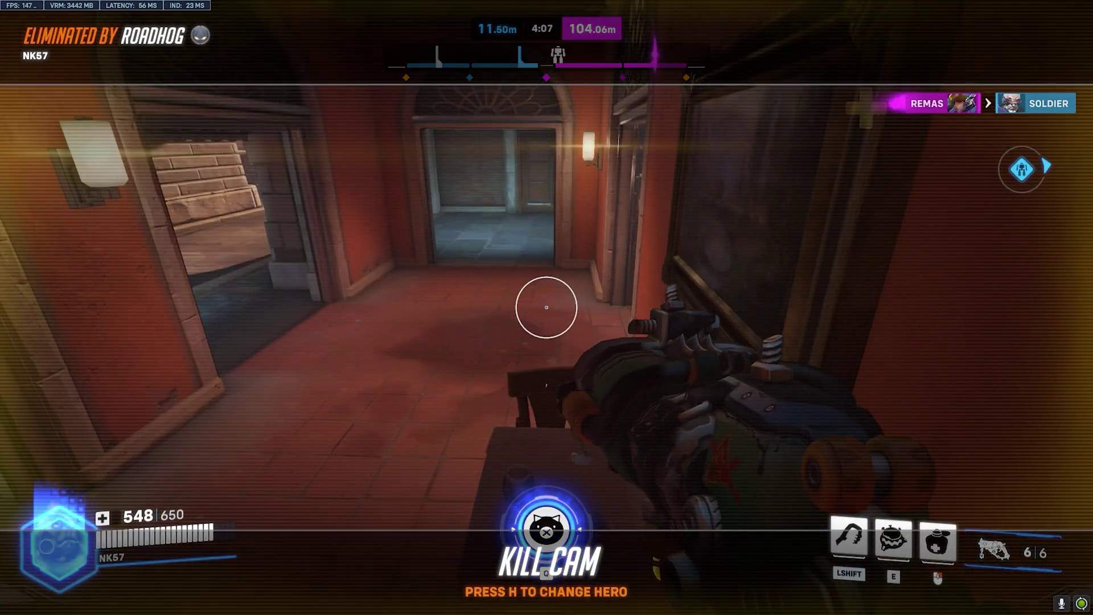
key(Tab)
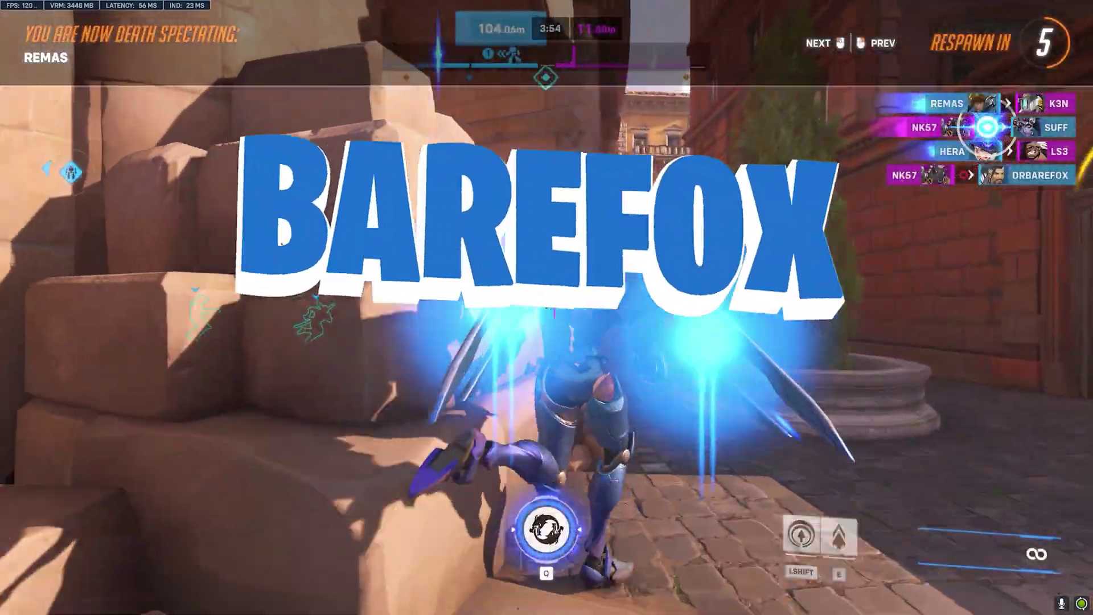